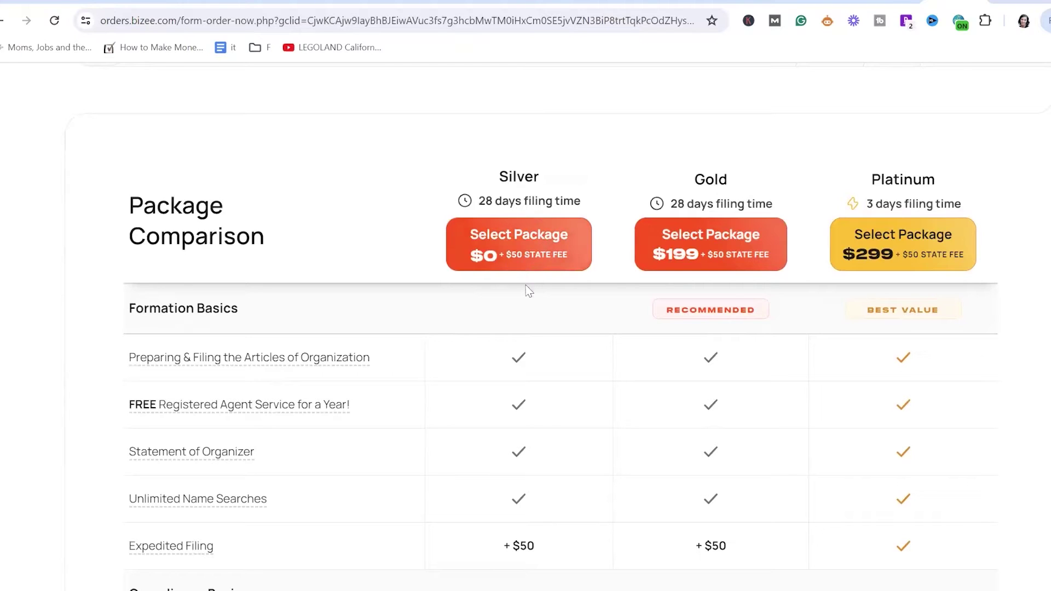
Step: Compare the features and add-on fees of the Silver, Gold and Platinum packages in the package comparison table
scroll(526, 290, "down", 1)
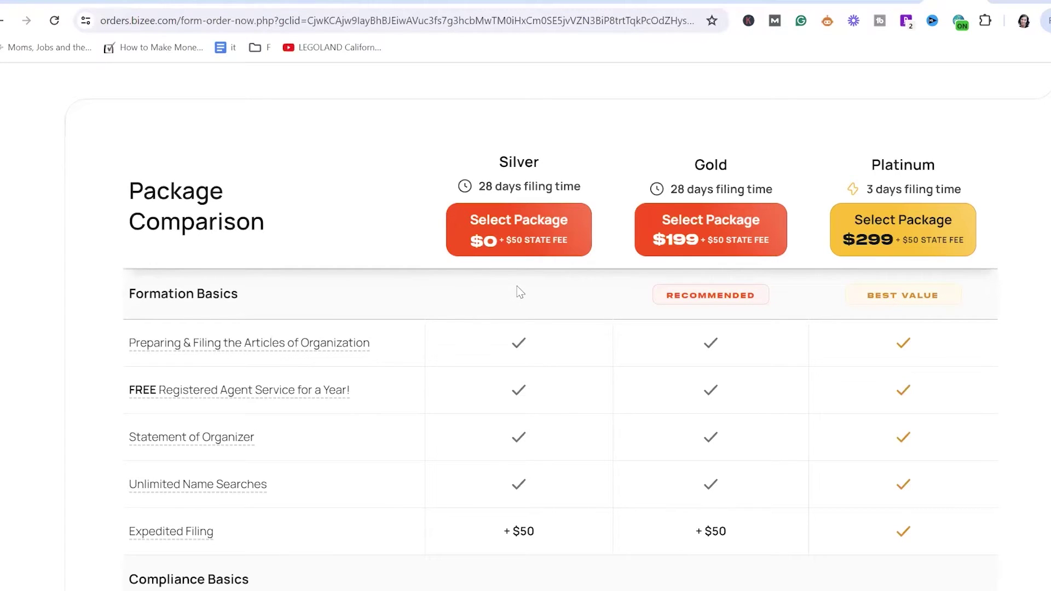
scroll(520, 293, "down", 2)
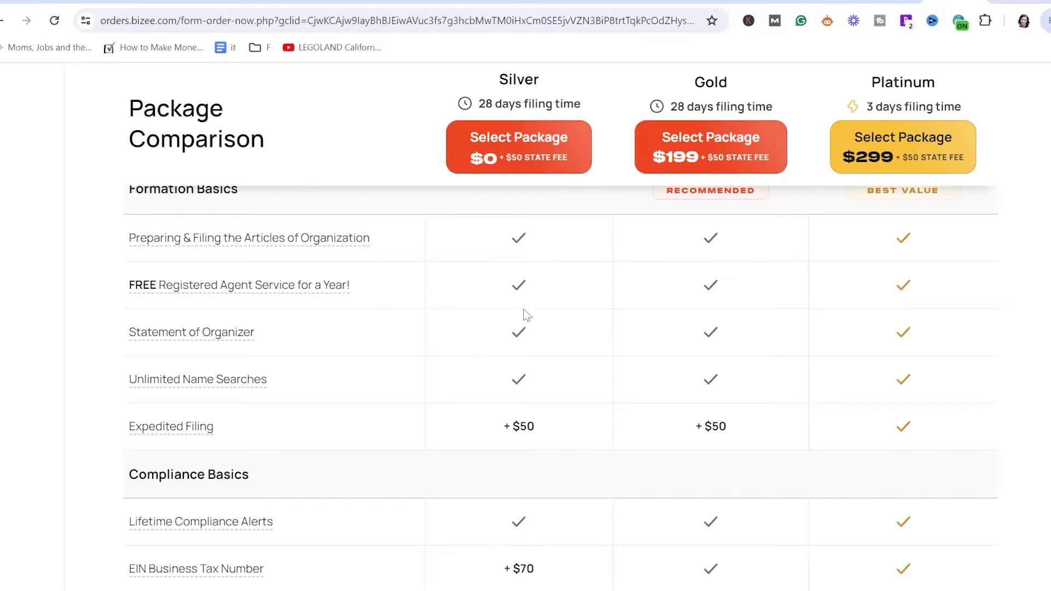
scroll(525, 357, "down", 1)
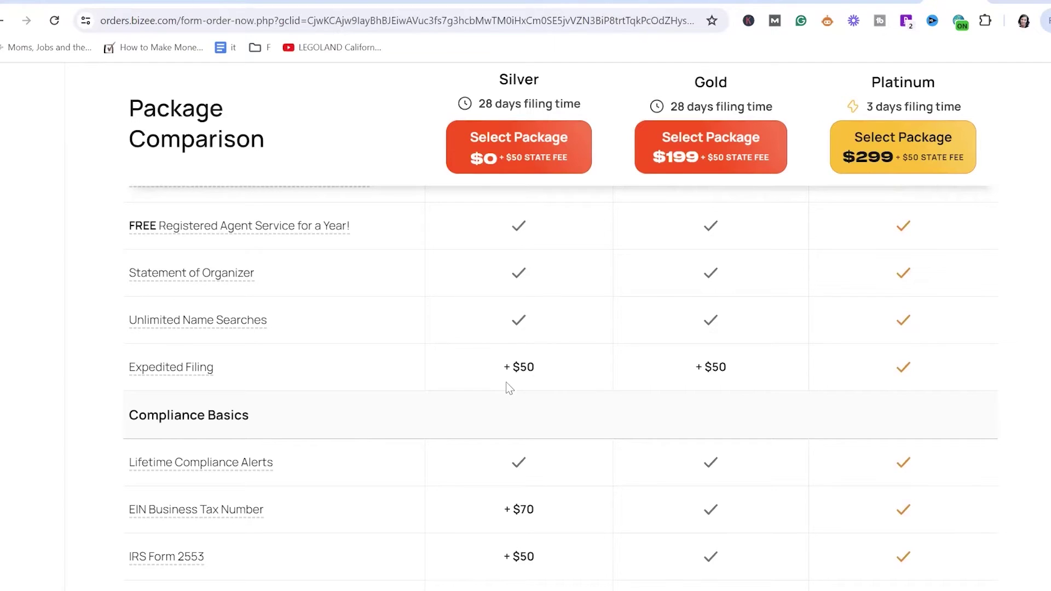
scroll(507, 387, "down", 2)
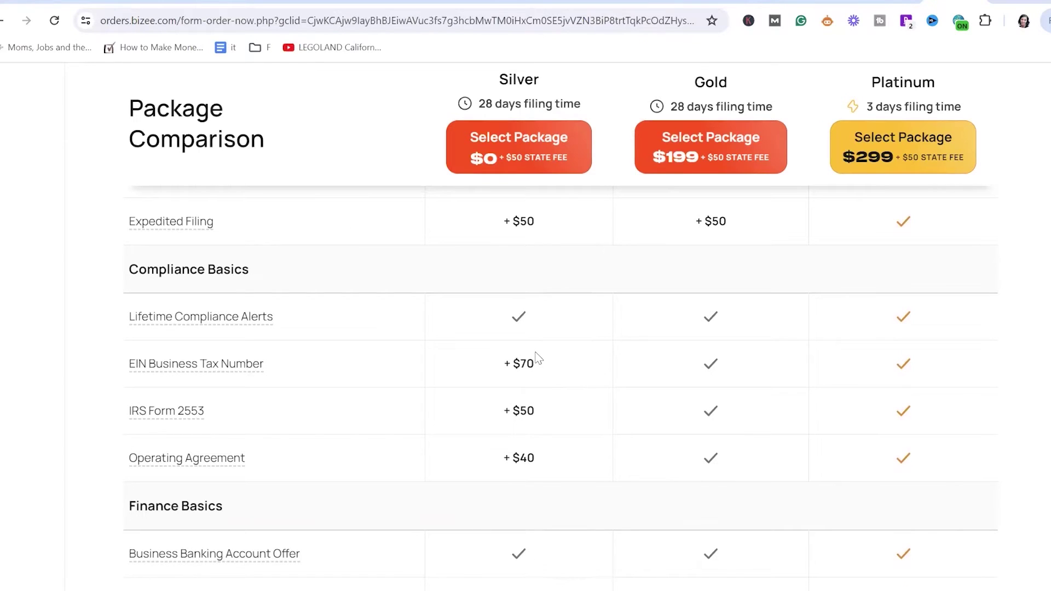
scroll(545, 462, "down", 4)
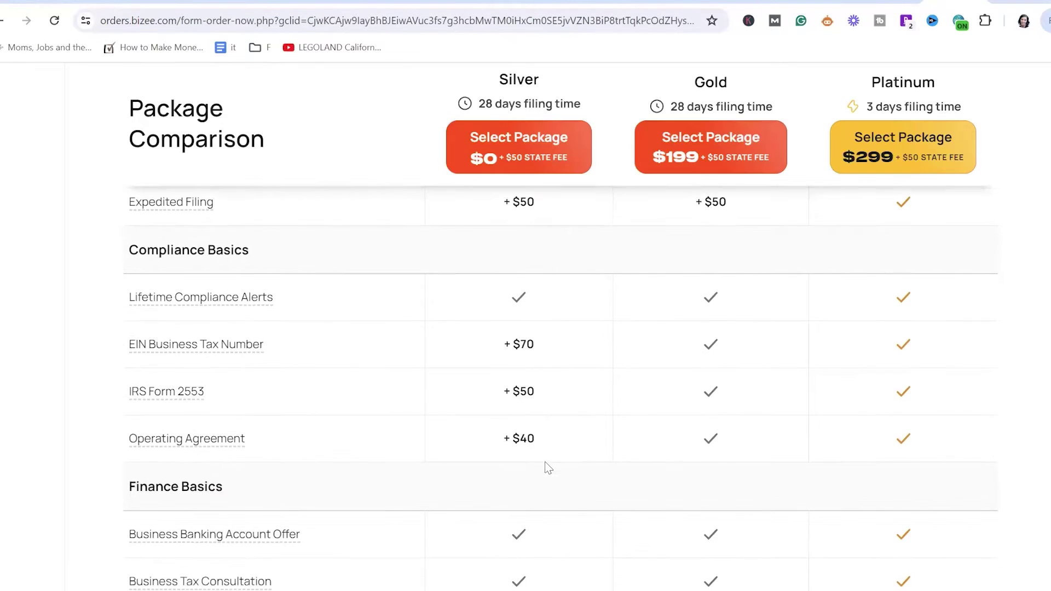
scroll(547, 468, "down", 1)
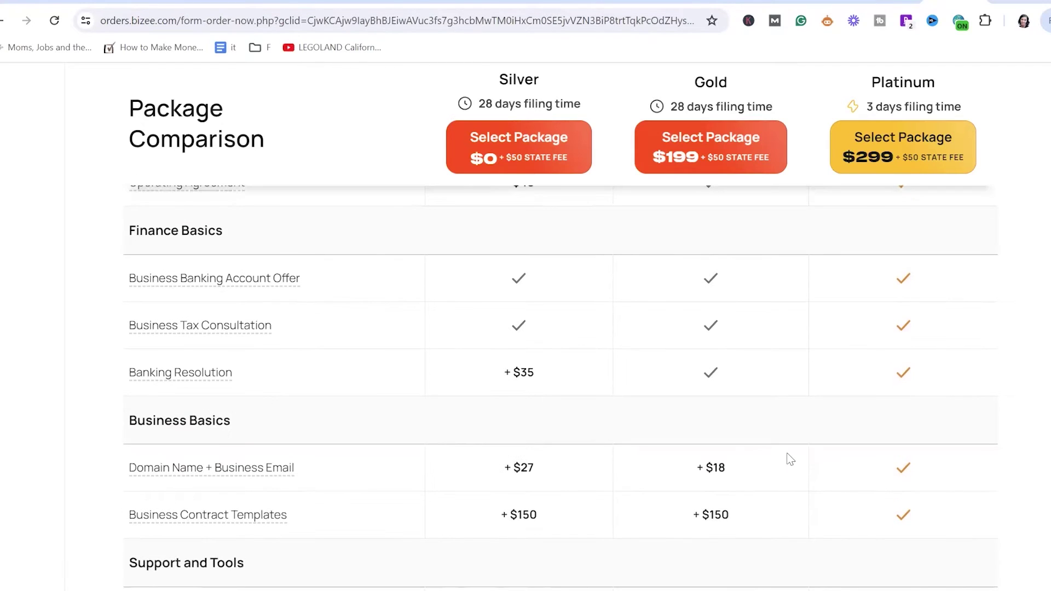
scroll(788, 459, "up", 7)
scroll(782, 454, "up", 2)
scroll(772, 440, "down", 4)
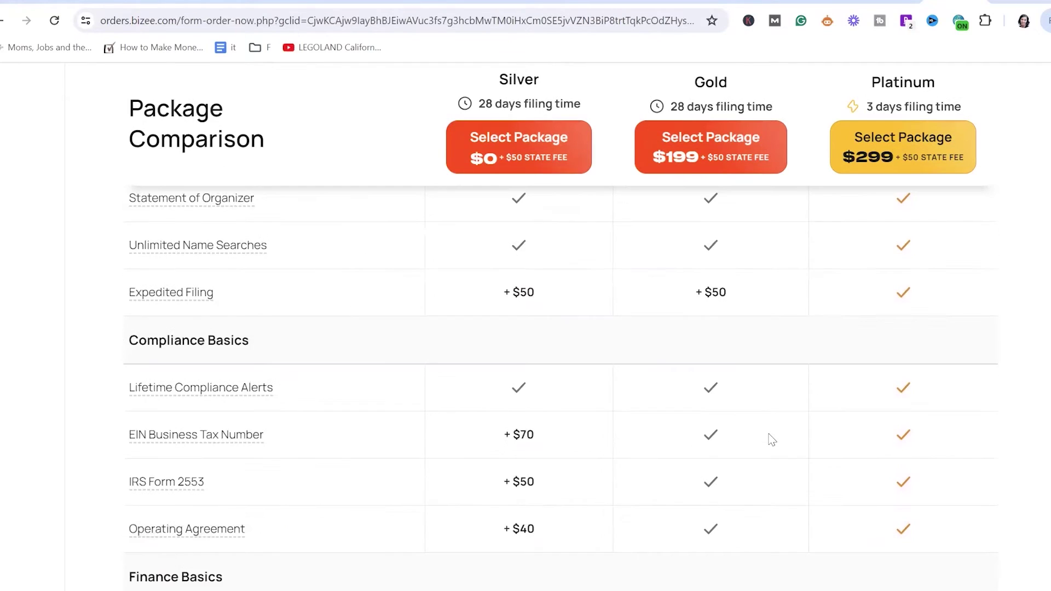
scroll(761, 441, "down", 2)
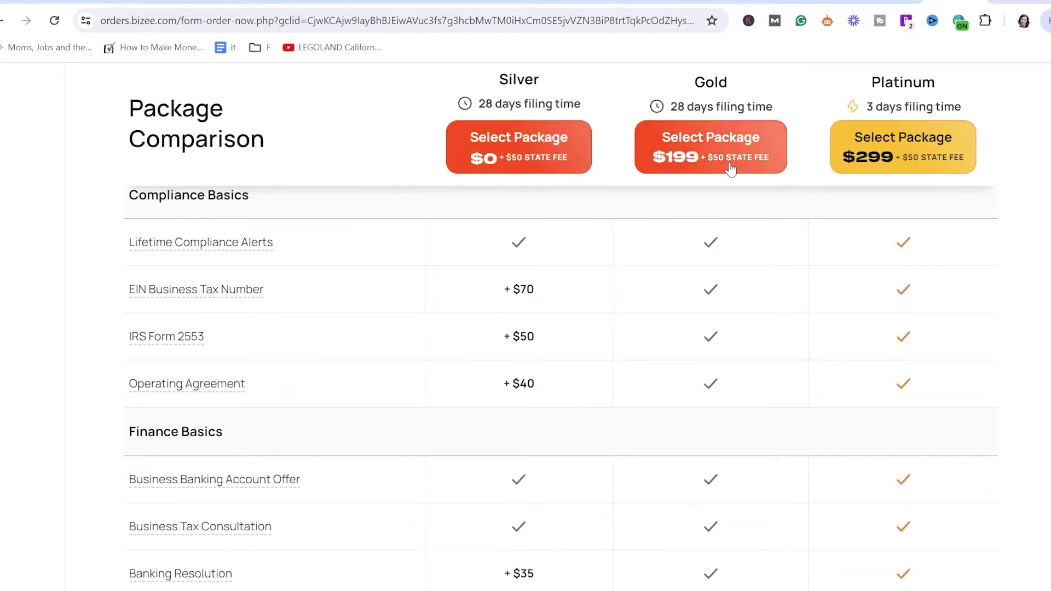
scroll(734, 189, "down", 5)
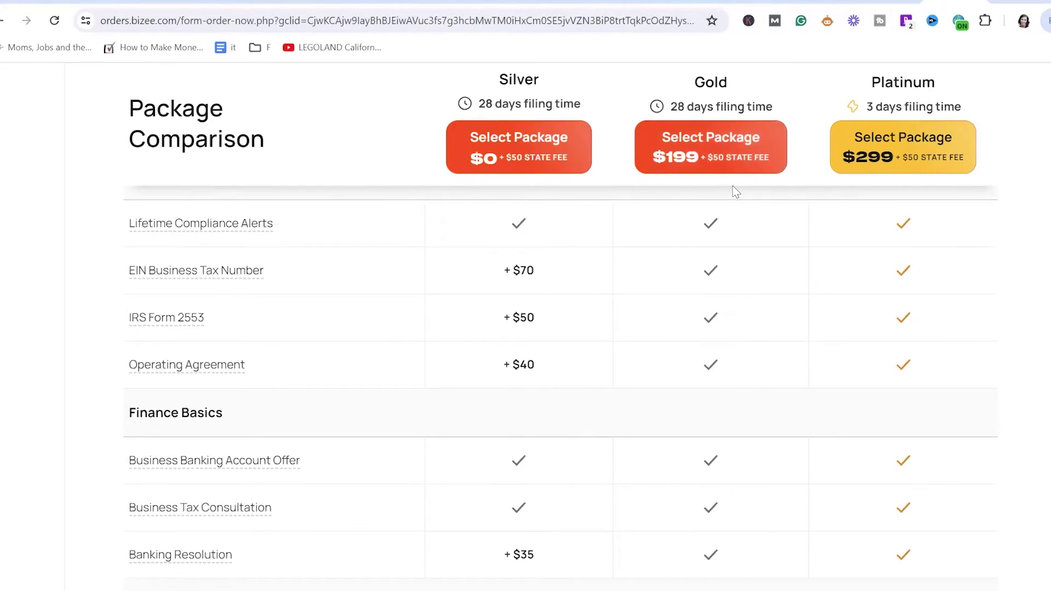
scroll(733, 186, "down", 2)
scroll(733, 186, "up", 3)
scroll(732, 190, "up", 1)
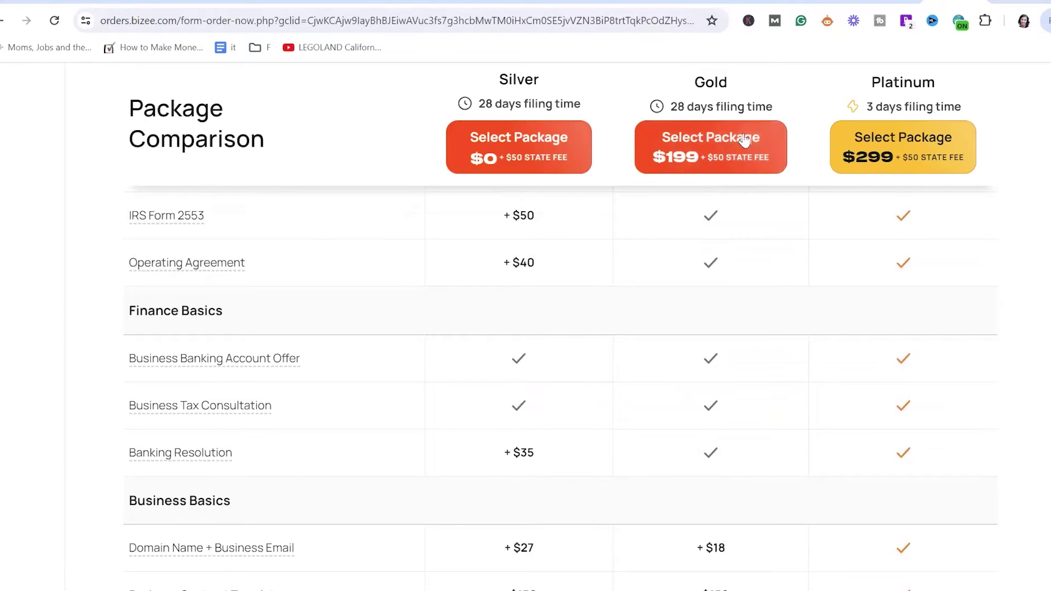
scroll(923, 226, "down", 7)
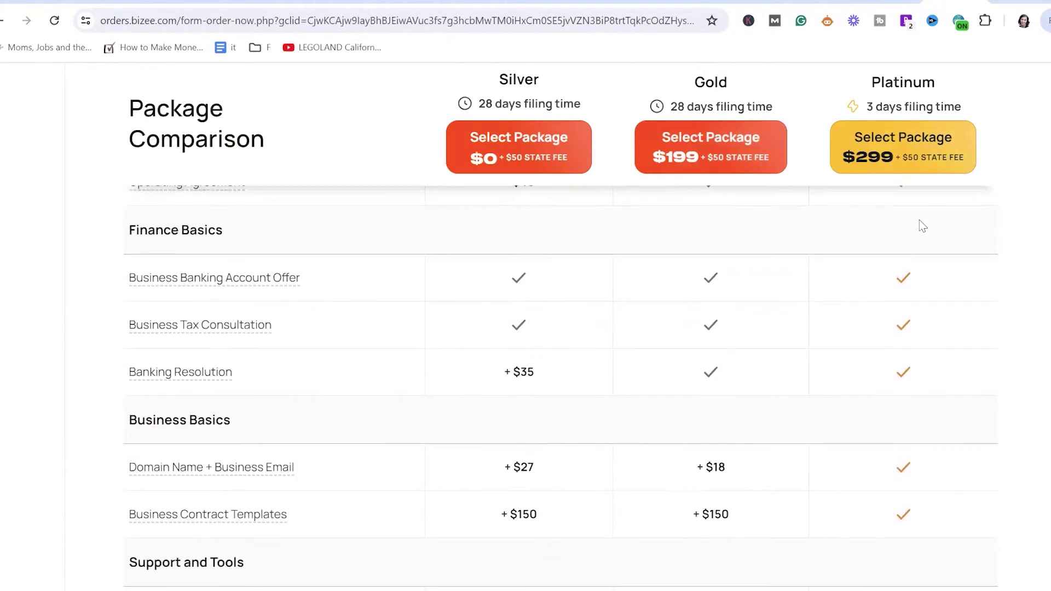
scroll(957, 290, "up", 9)
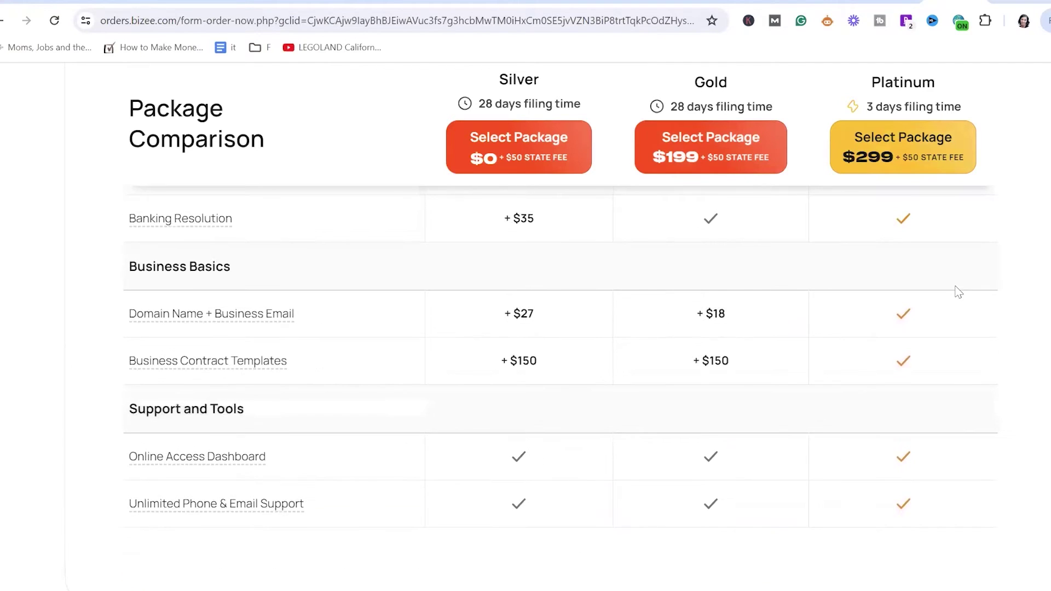
scroll(955, 291, "up", 4)
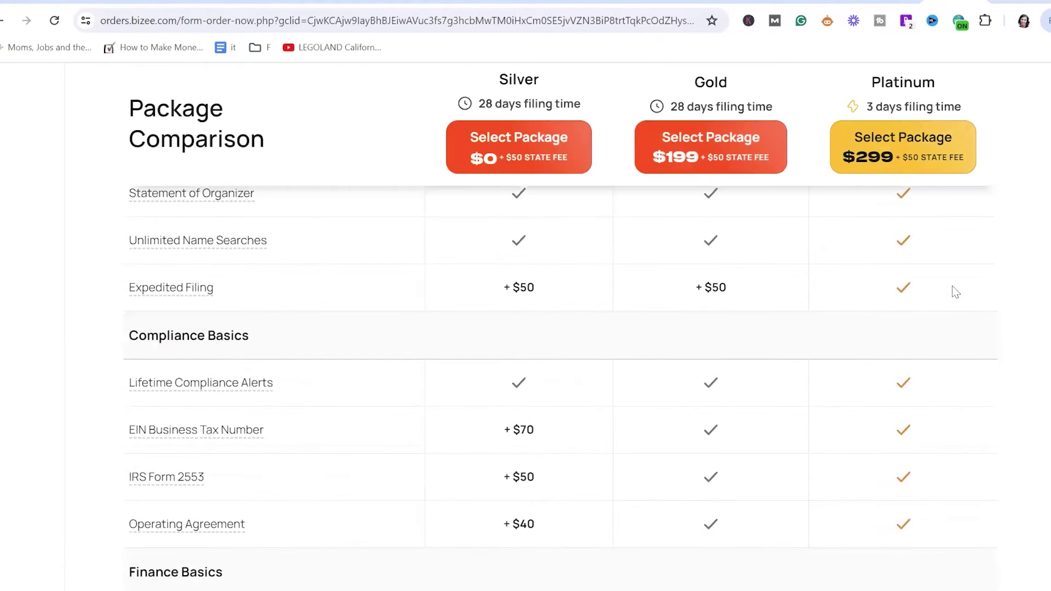
Step: Select the Gold package and fill in the company's LLC name with LLC as its designator
left_click(727, 152)
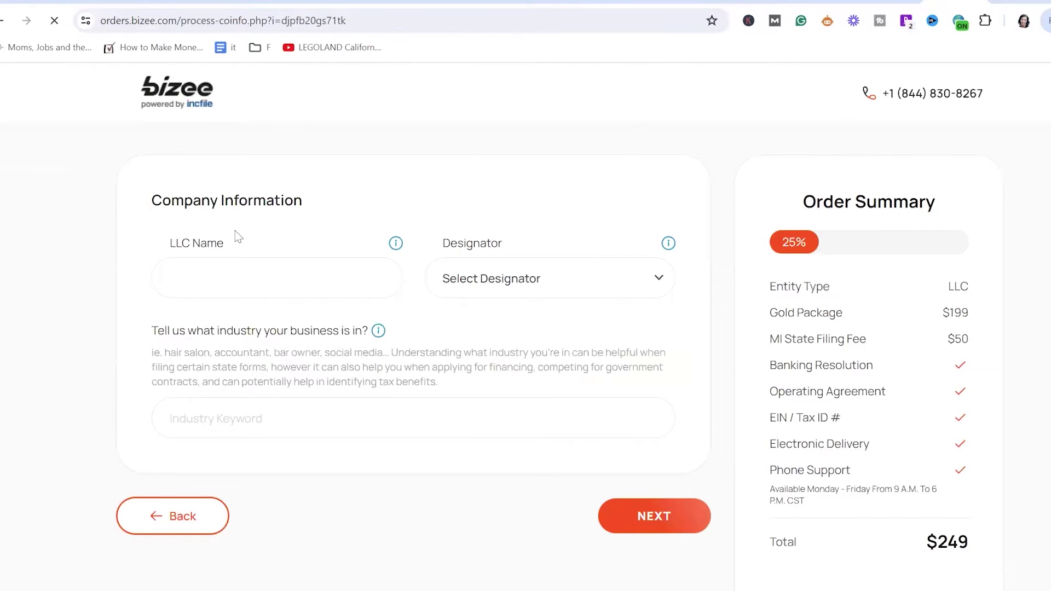
left_click(242, 247)
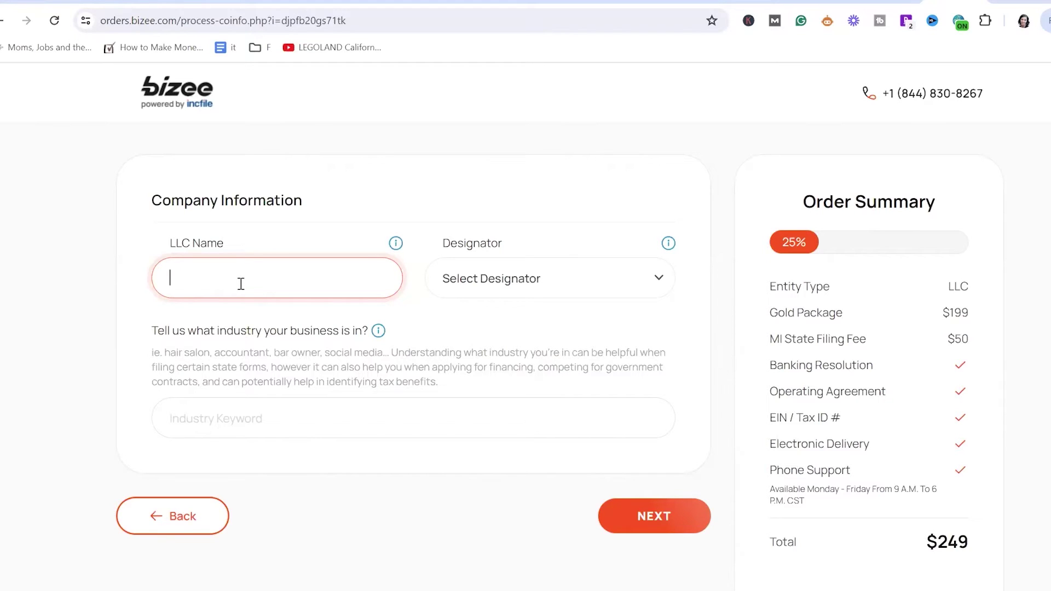
type("Whitne")
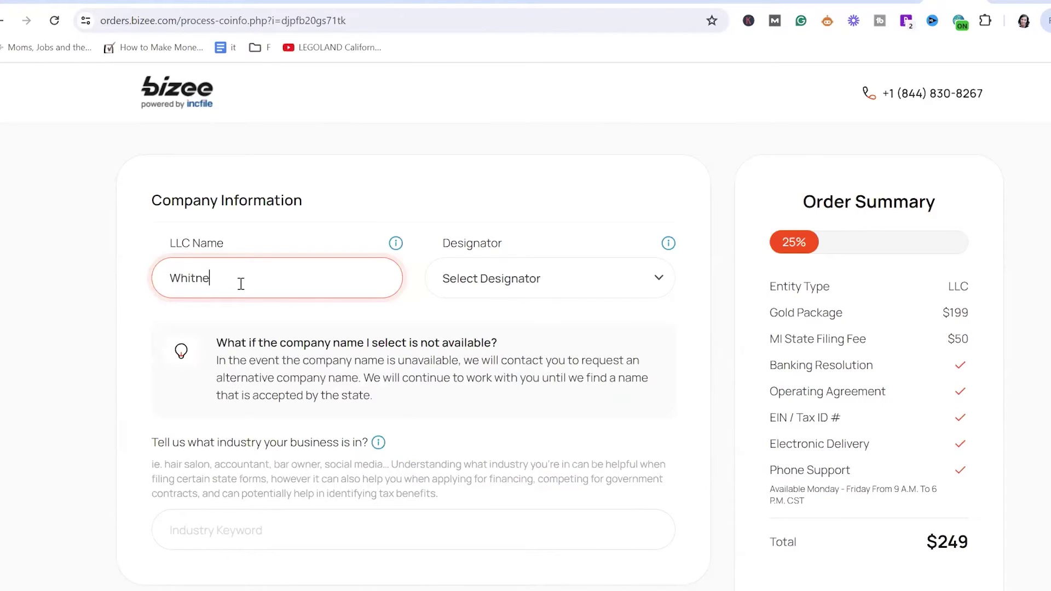
type("y L")
key("BackSpace")
left_click(620, 287)
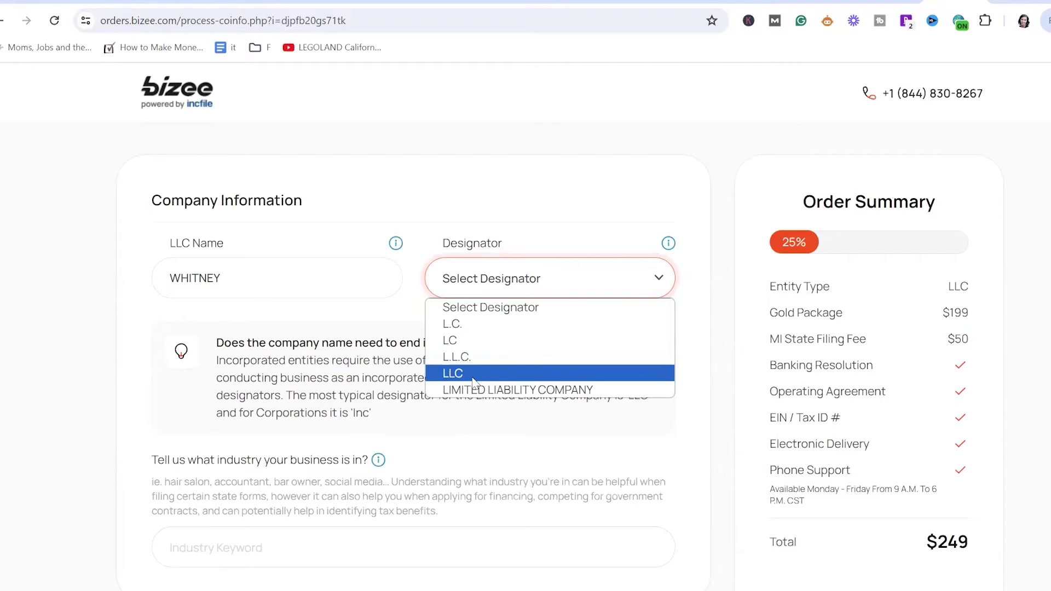
left_click(514, 375)
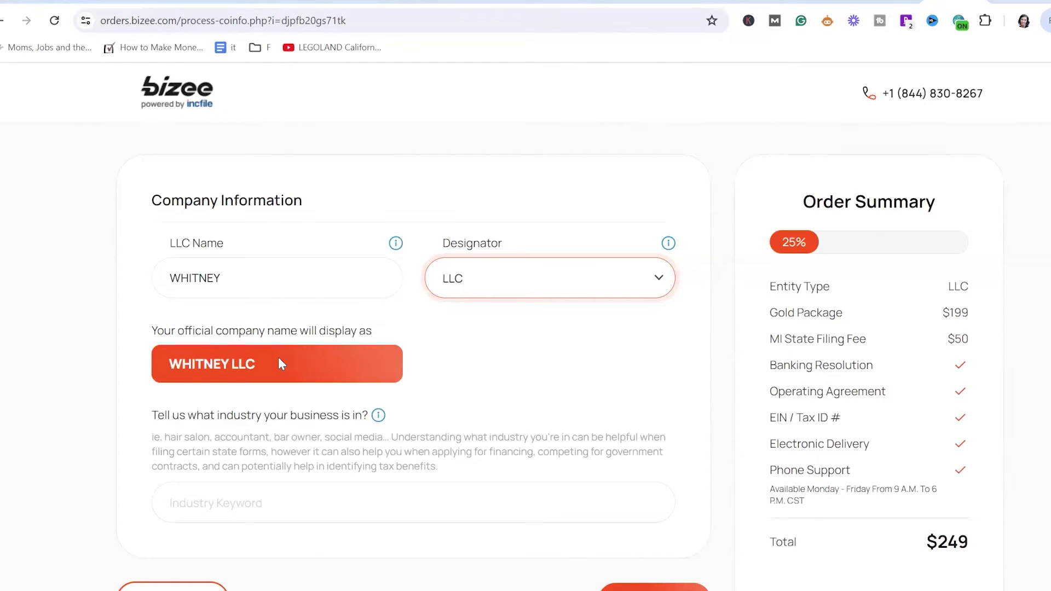
Step: Search the industry keywords for "busin", choose 813910 - Business associations and continue to the state filing time
scroll(246, 318, "down", 3)
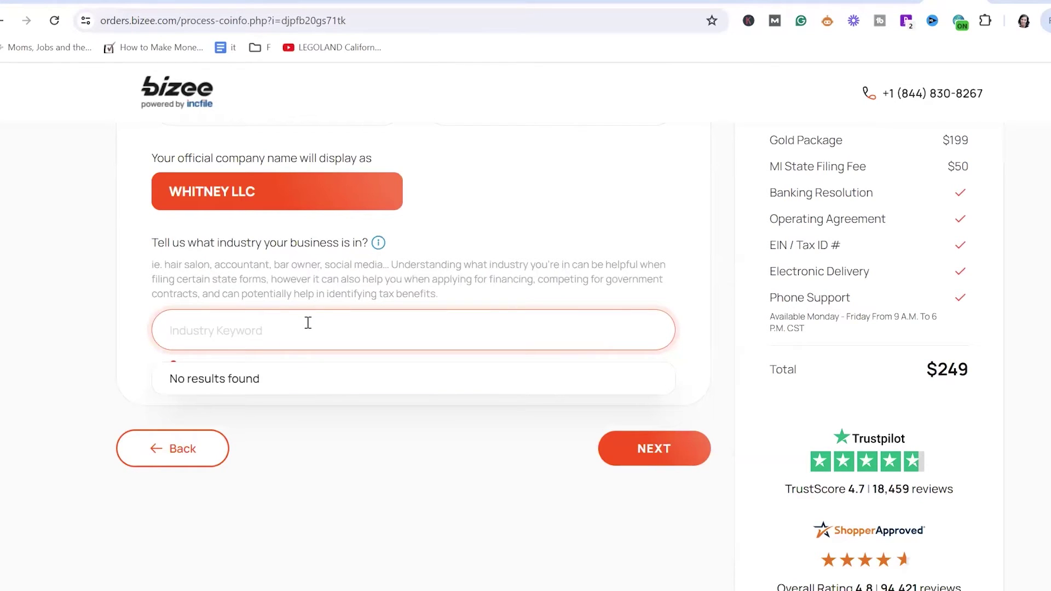
type("bu")
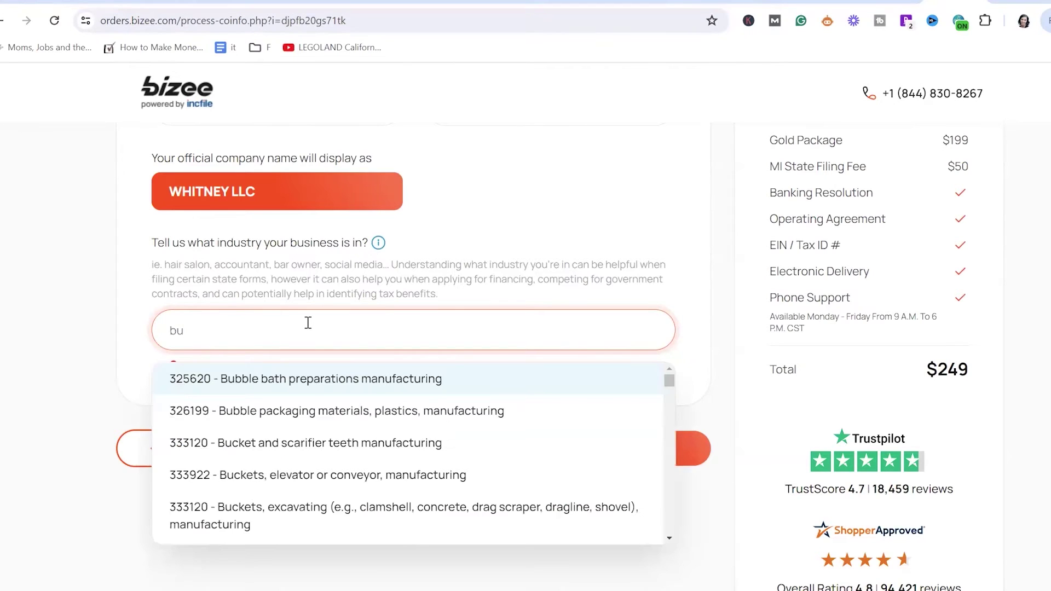
type("sin")
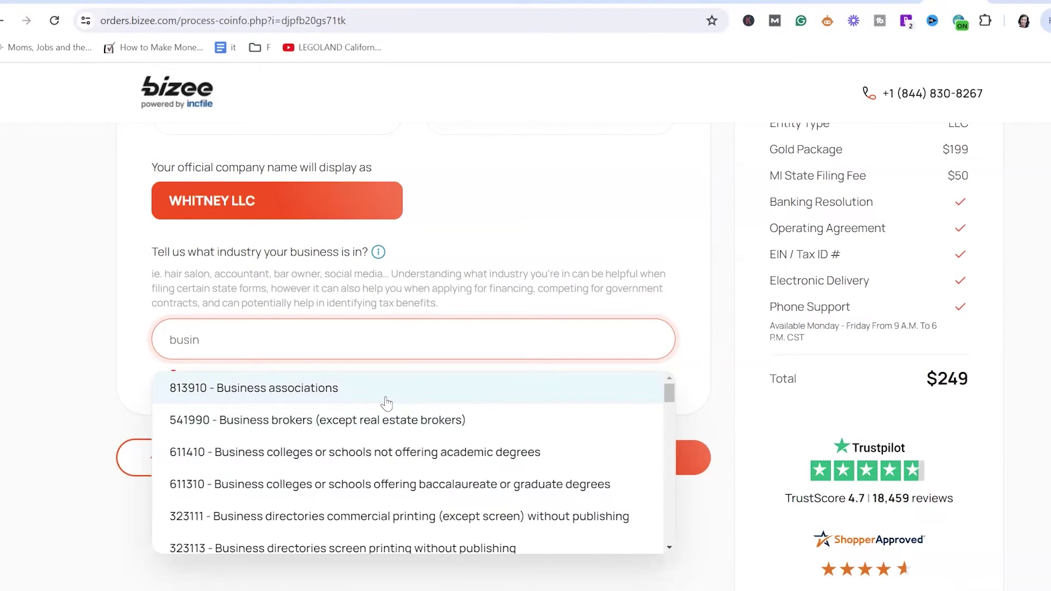
left_click(386, 404)
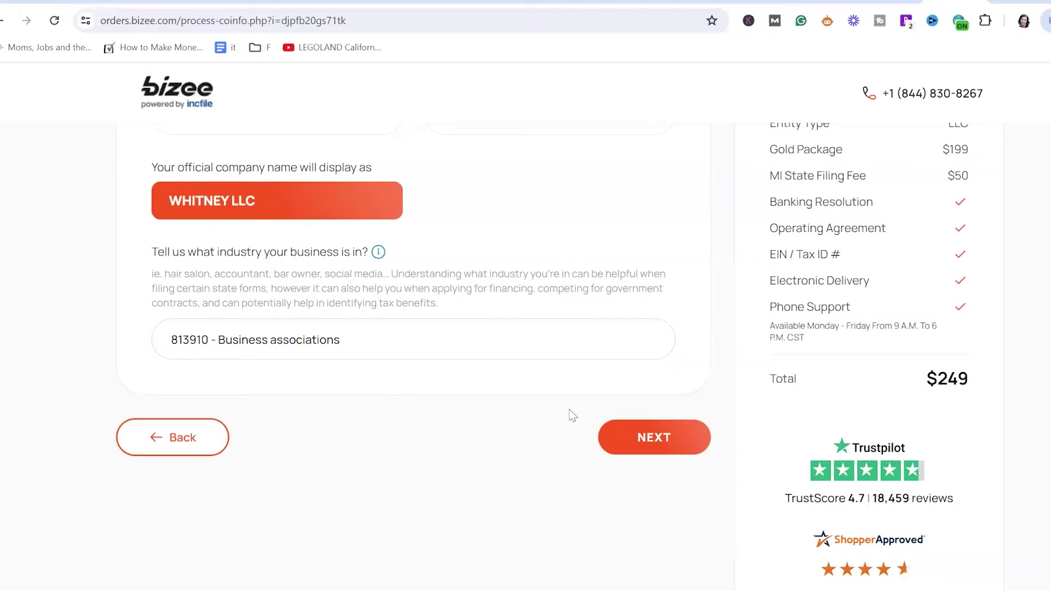
left_click(644, 438)
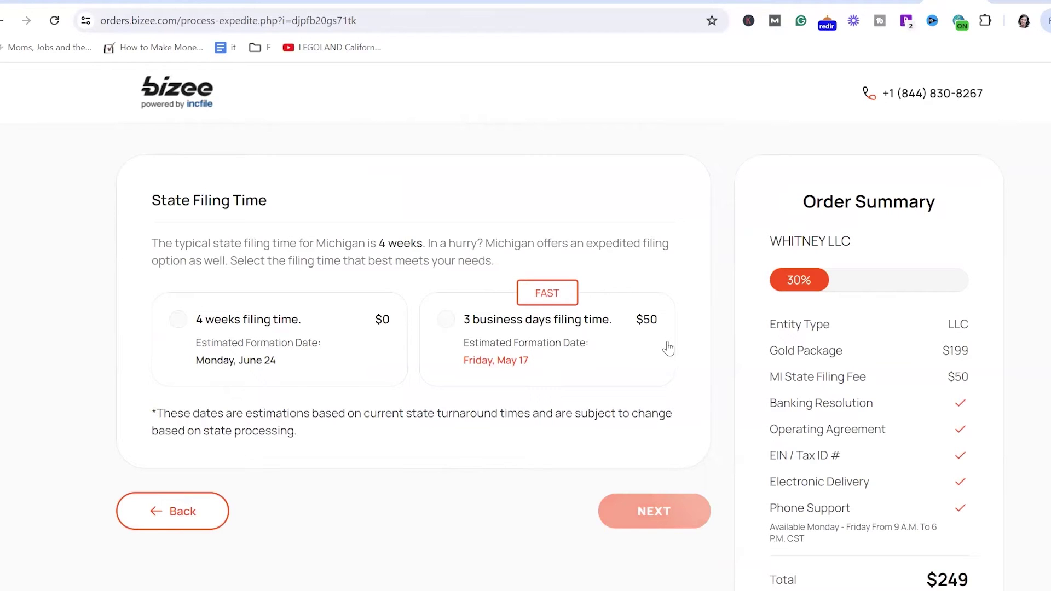
Step: Choose the free 4 weeks state filing time and continue to the contact person form
left_click(178, 322)
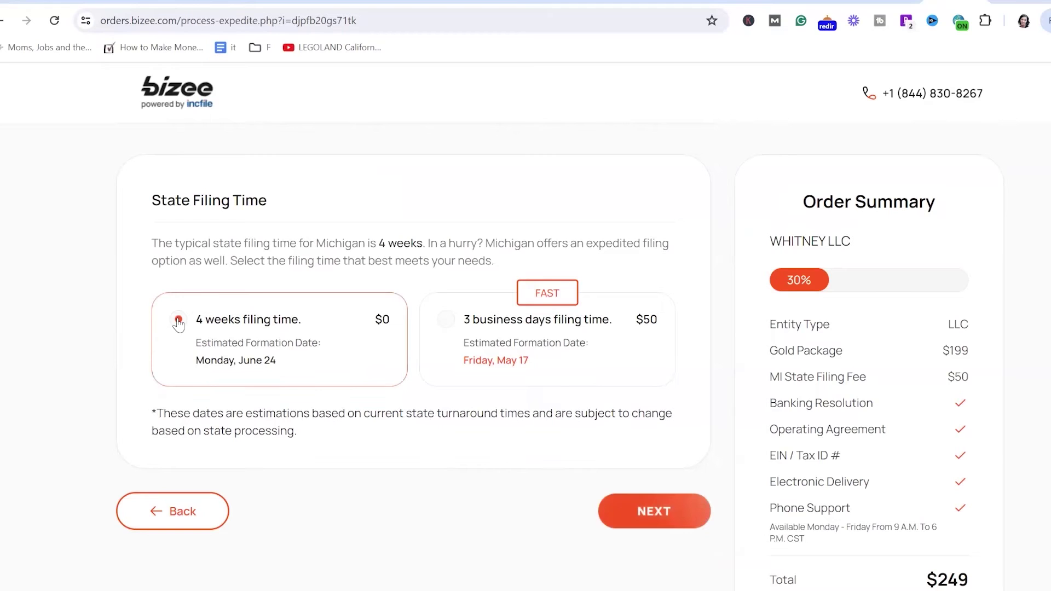
left_click(624, 510)
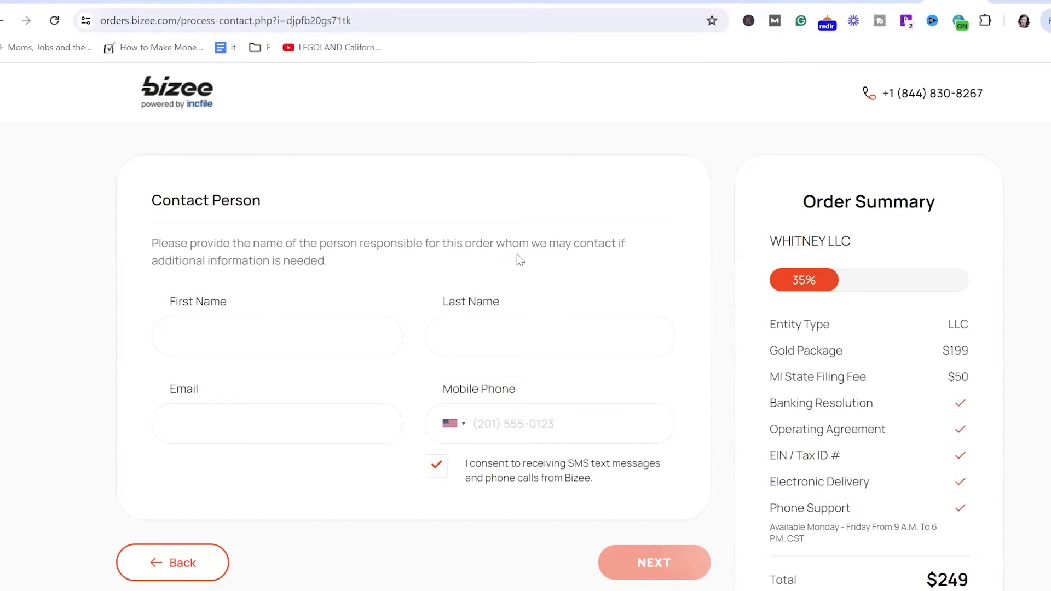
Step: Fill in the contact person's details from the first saved autofill profile and submit them
left_click(235, 310)
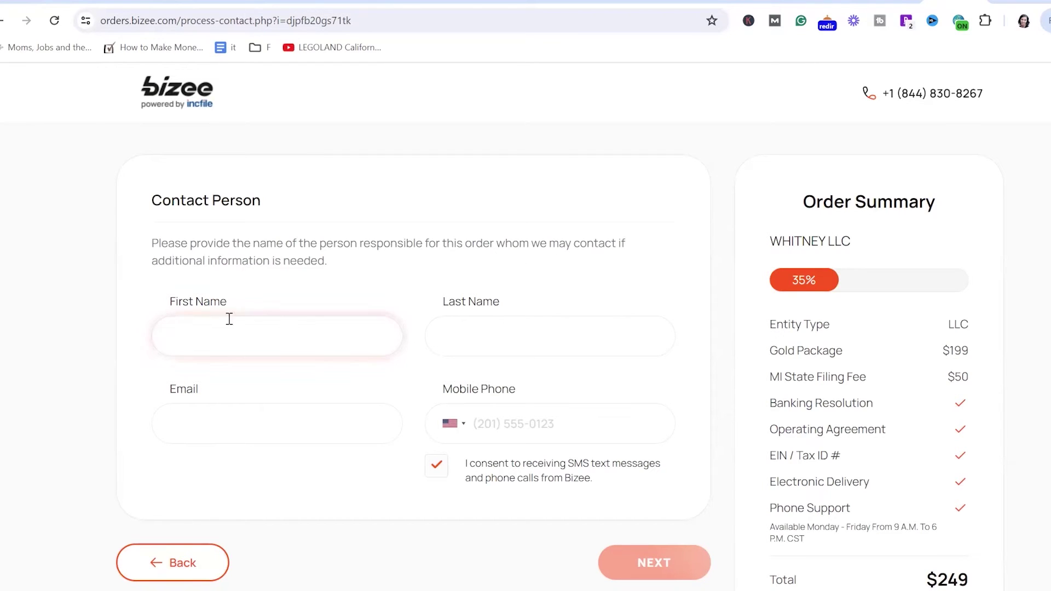
left_click(224, 325)
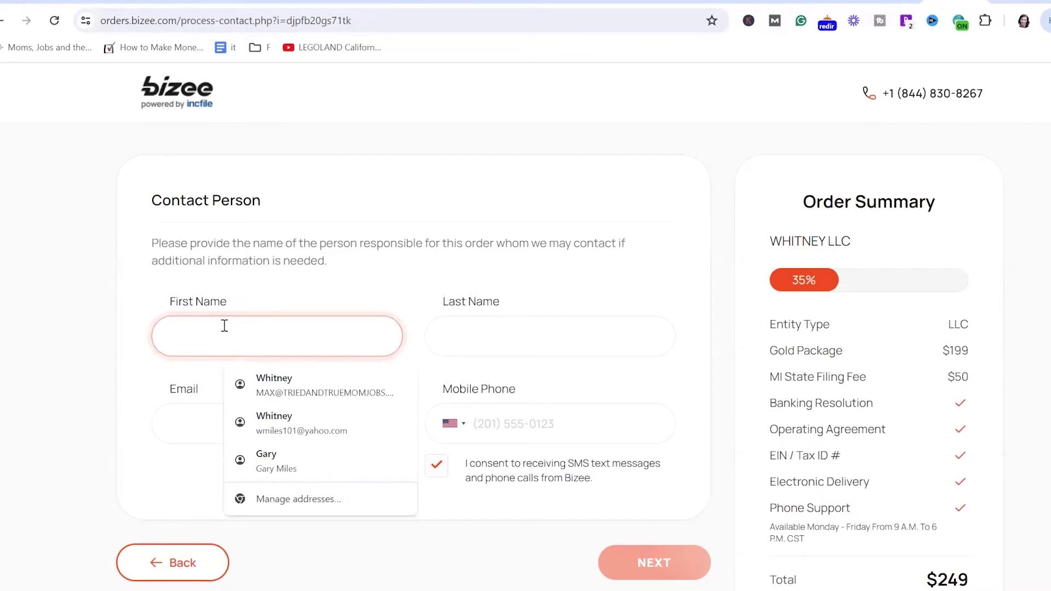
left_click(328, 384)
left_click(663, 563)
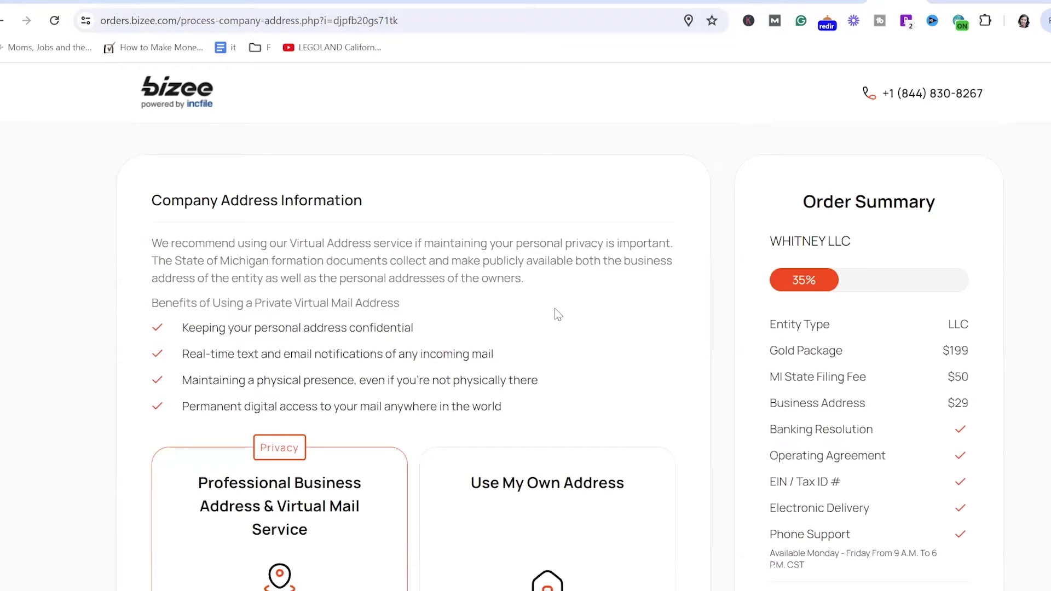
Step: Review the company address options, choose Use My Own Address and go to the Company Address fields
scroll(559, 317, "down", 2)
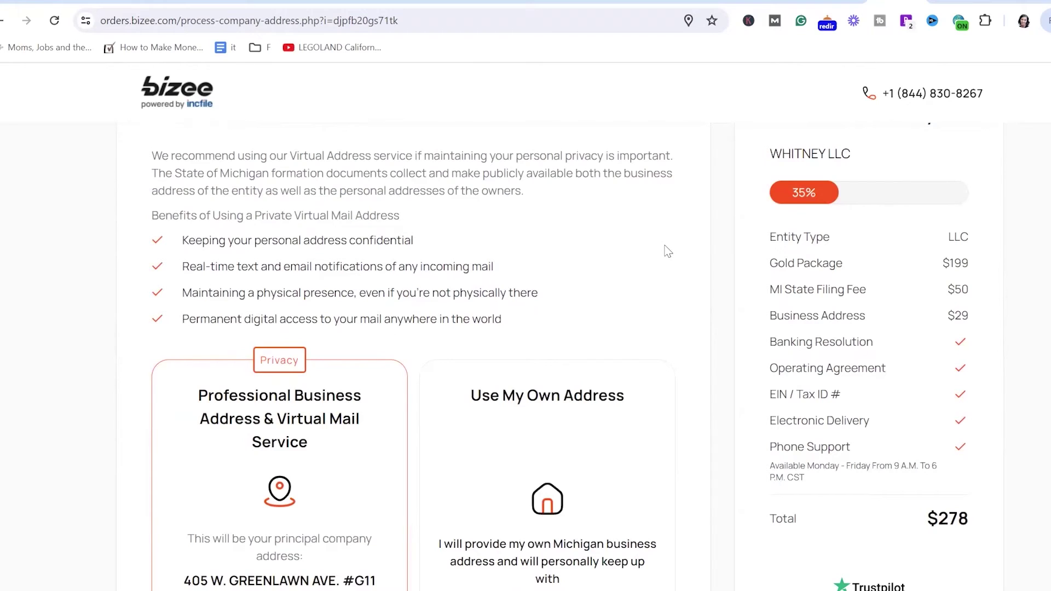
scroll(667, 251, "down", 2)
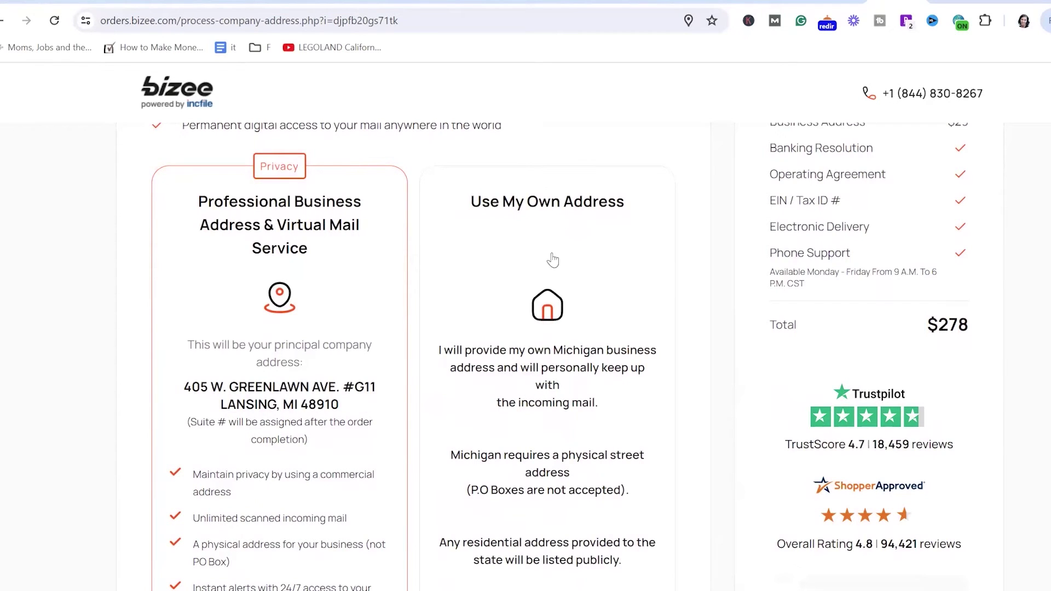
scroll(593, 263, "down", 1)
left_click(591, 277)
scroll(574, 337, "down", 2)
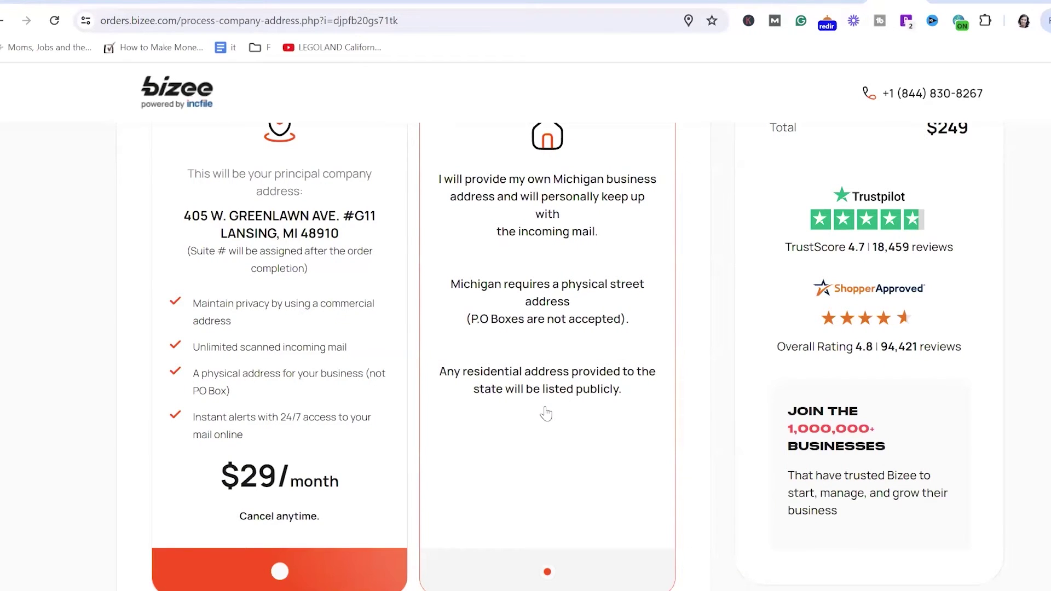
scroll(547, 413, "up", 3)
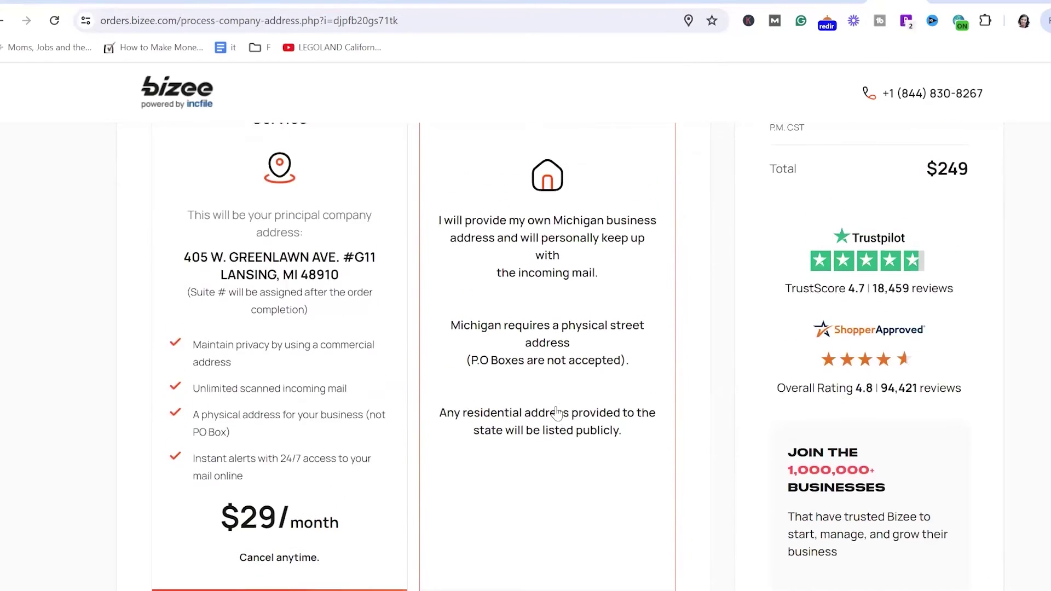
scroll(557, 414, "up", 2)
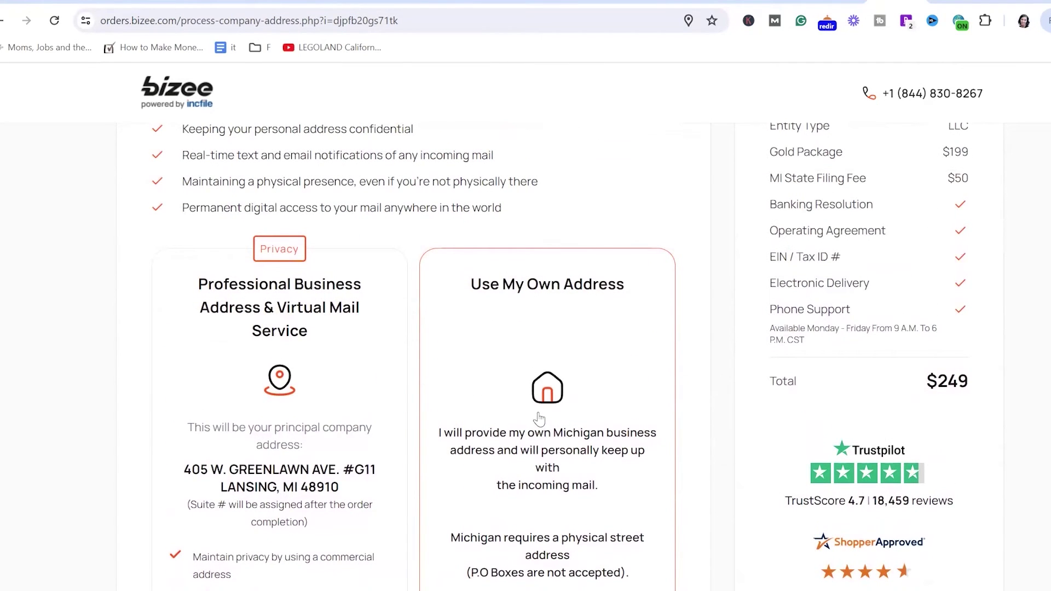
scroll(539, 418, "down", 3)
scroll(509, 418, "down", 2)
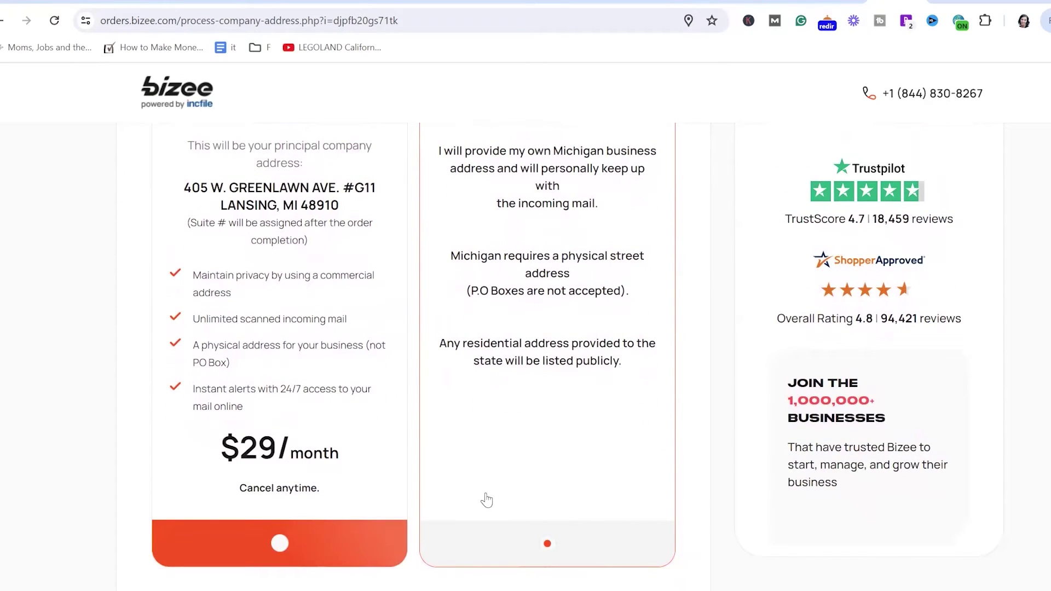
scroll(509, 497, "down", 1)
scroll(509, 495, "down", 2)
scroll(504, 493, "down", 3)
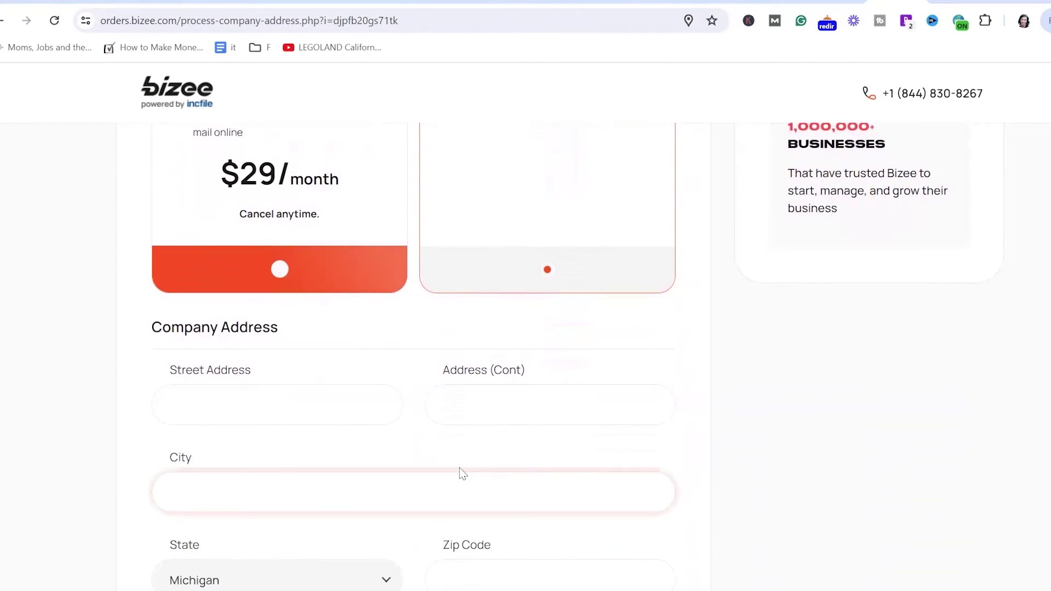
Step: Switch the company address to Bizee's $29/month business address and continue to the premium service offer
scroll(514, 307, "up", 7)
scroll(517, 310, "down", 1)
scroll(514, 312, "down", 8)
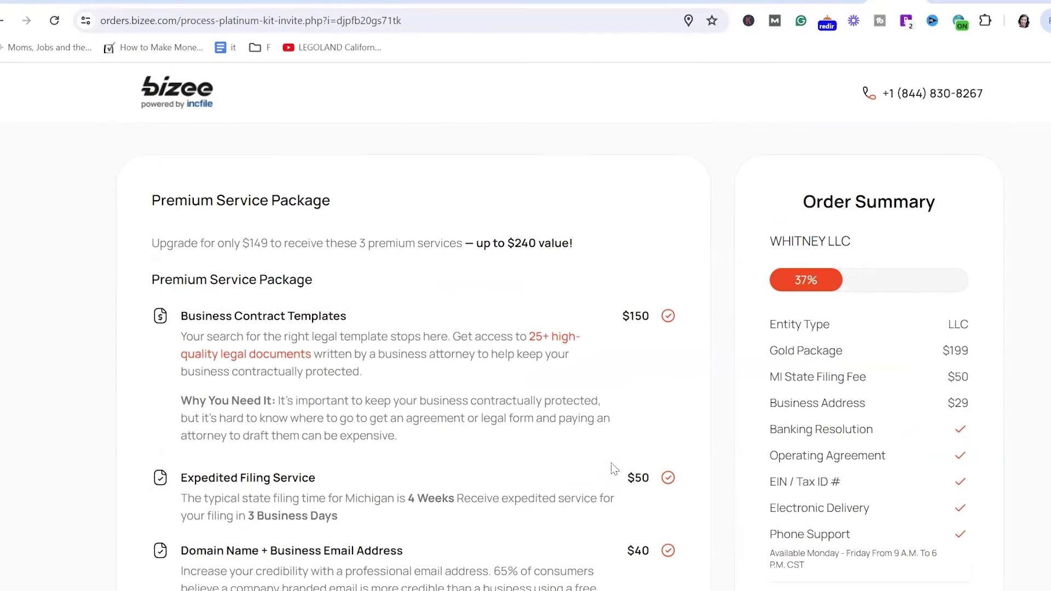
Step: Review the Premium Service Package contents and decline the $149 upgrade
scroll(610, 462, "down", 3)
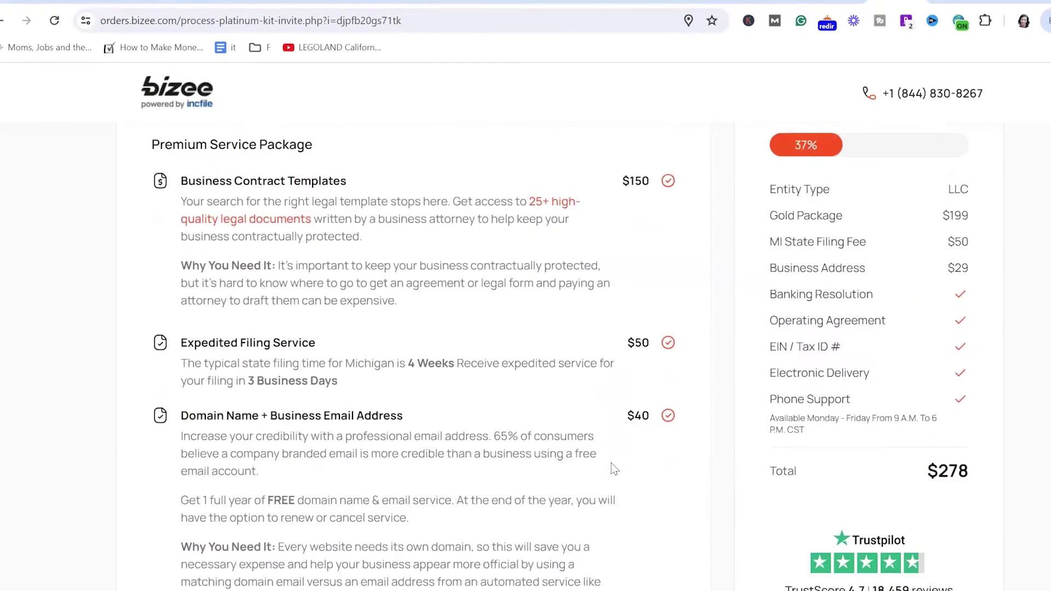
scroll(613, 461, "up", 3)
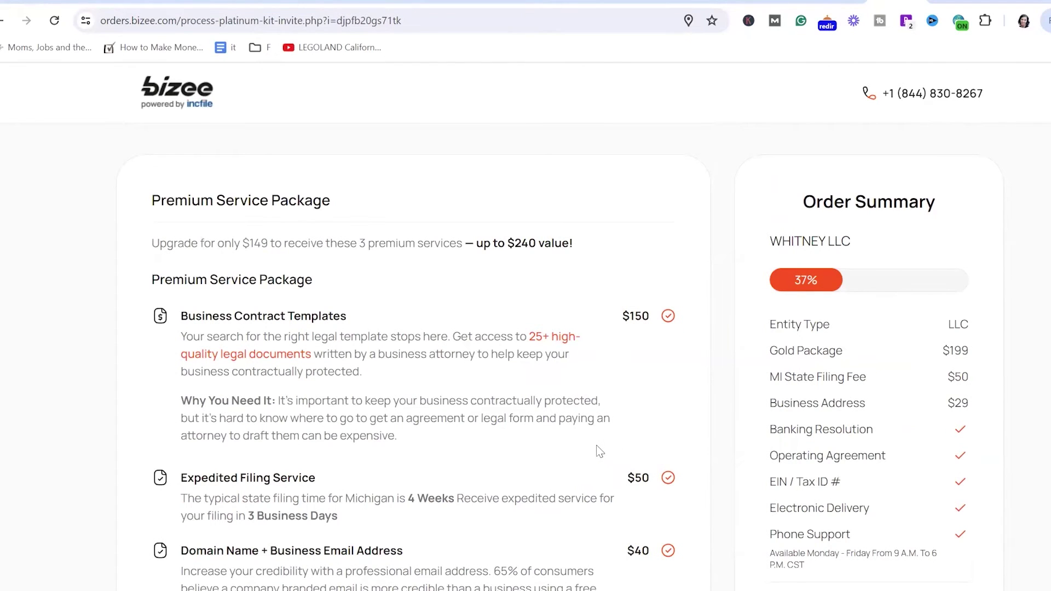
scroll(606, 449, "down", 2)
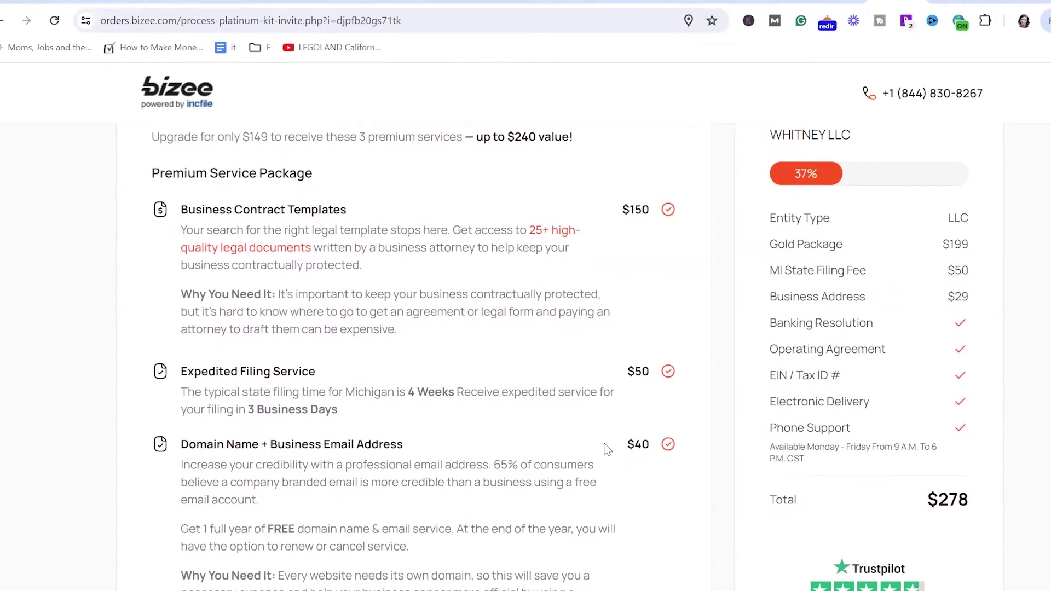
scroll(606, 449, "down", 1)
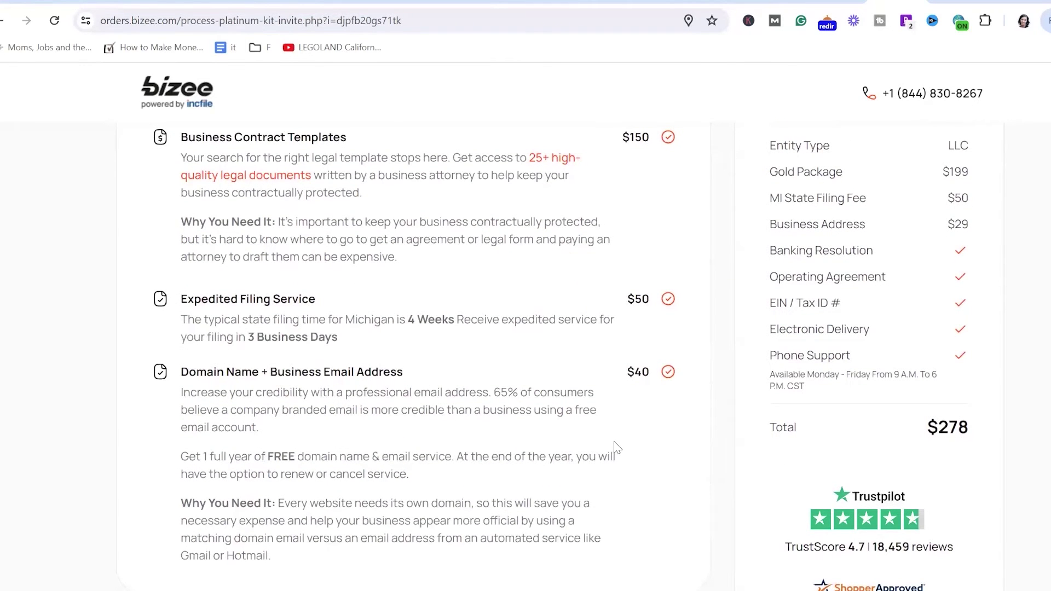
scroll(617, 439, "down", 3)
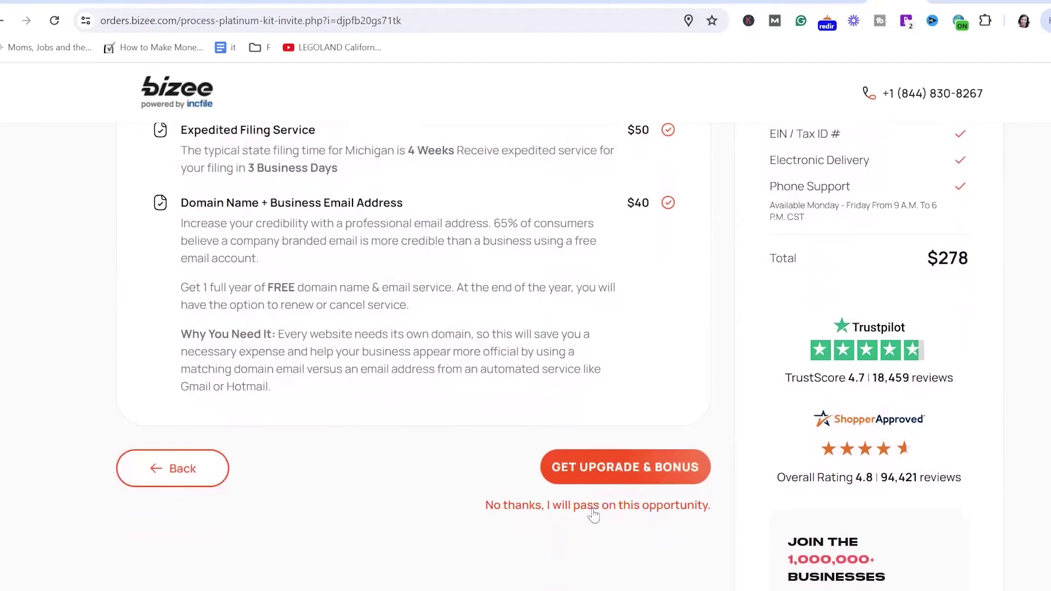
left_click(593, 508)
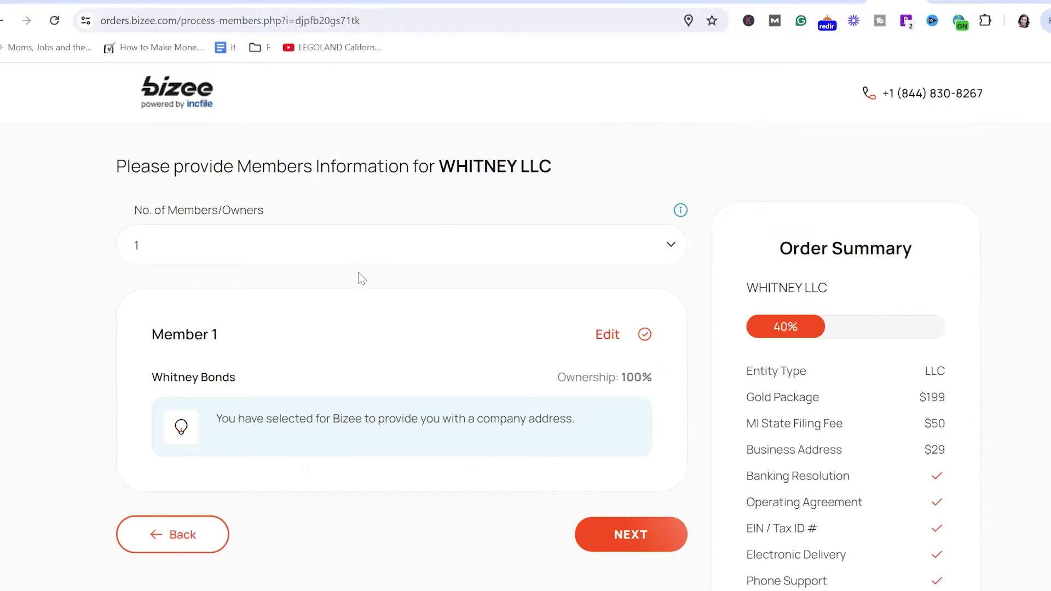
Step: Set the number of members/owners to 1 and continue to the registered agent page
left_click(384, 250)
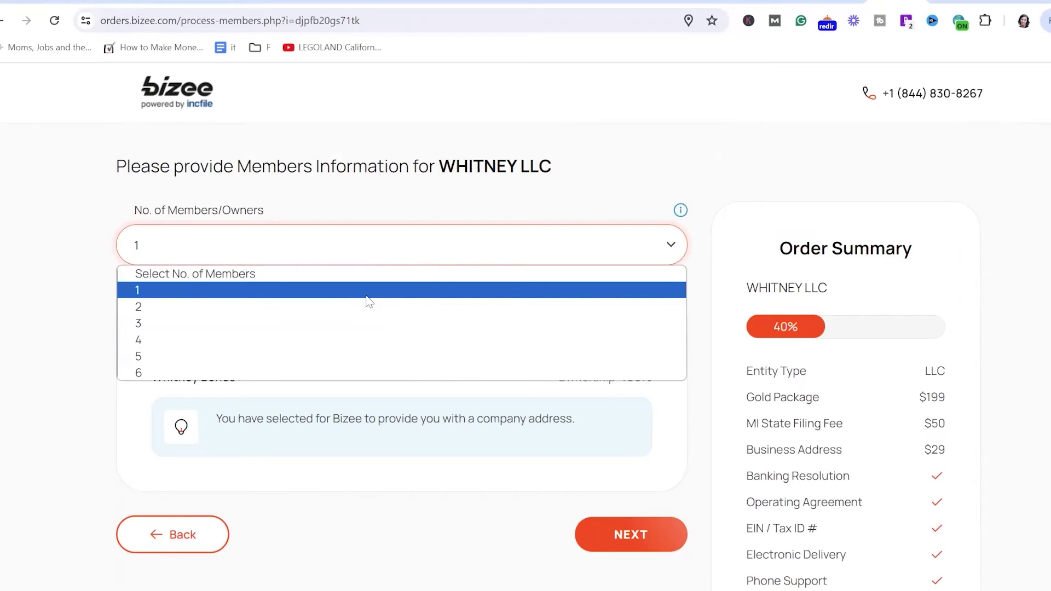
left_click(366, 297)
left_click(636, 538)
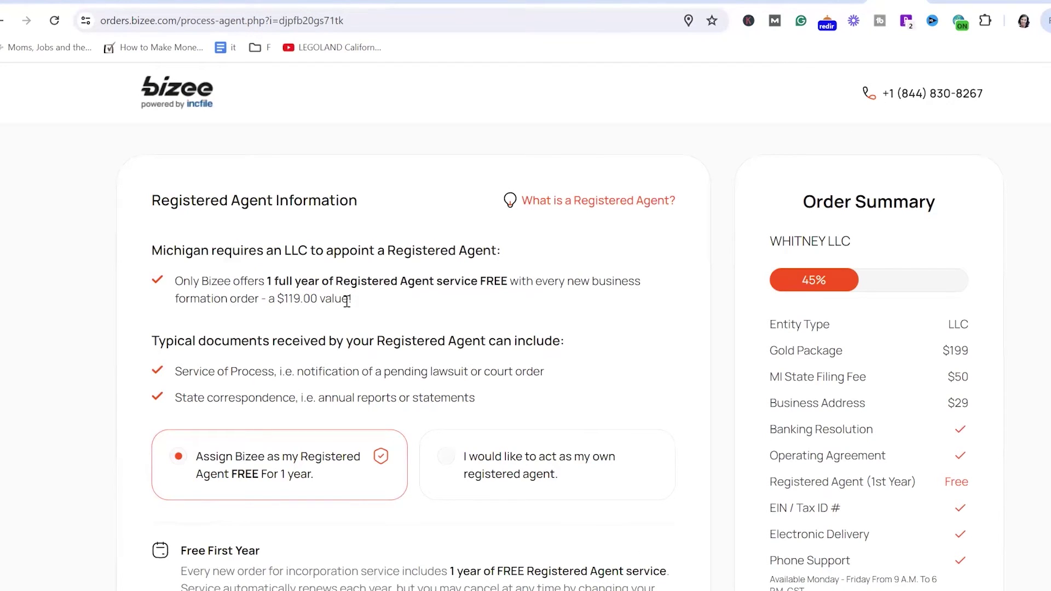
Step: Review the Registered Agent terms, keep Bizee as the agent free for 1 year, and continue to the EIN form
scroll(347, 302, "down", 1)
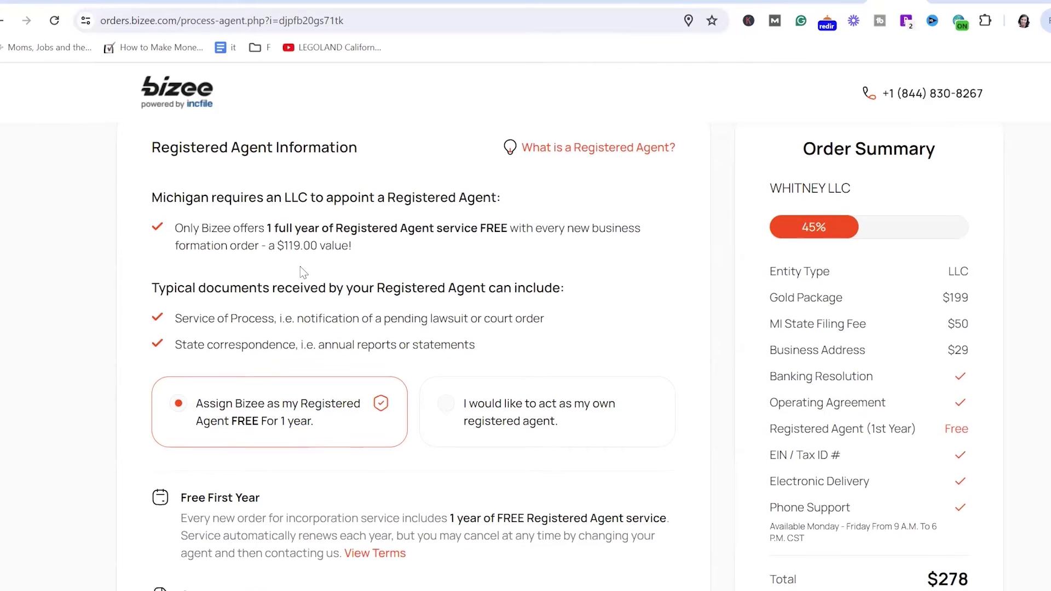
scroll(303, 272, "down", 2)
scroll(300, 265, "down", 1)
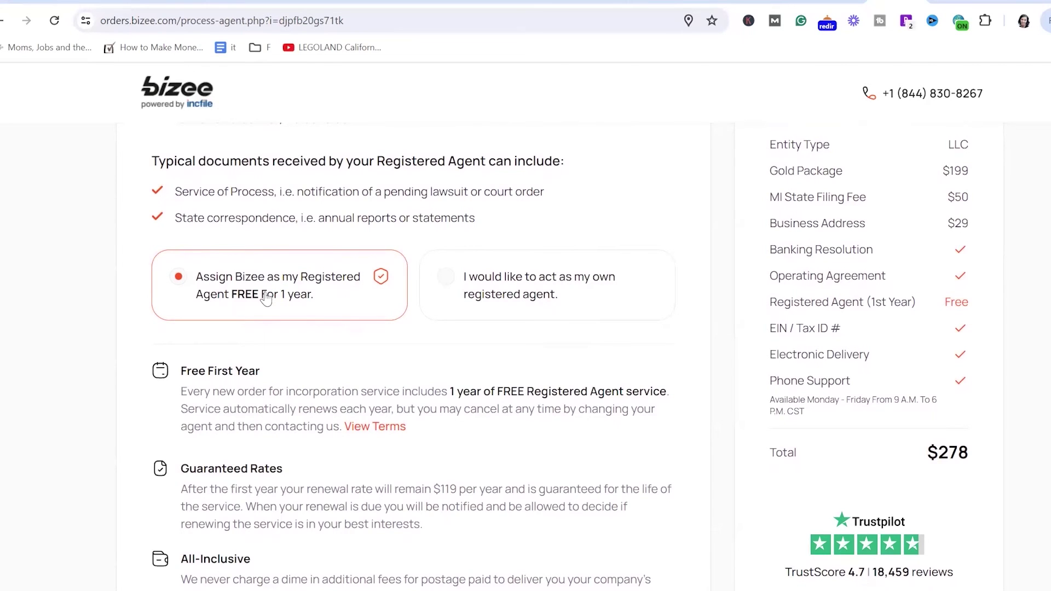
scroll(266, 292, "down", 2)
scroll(266, 289, "down", 4)
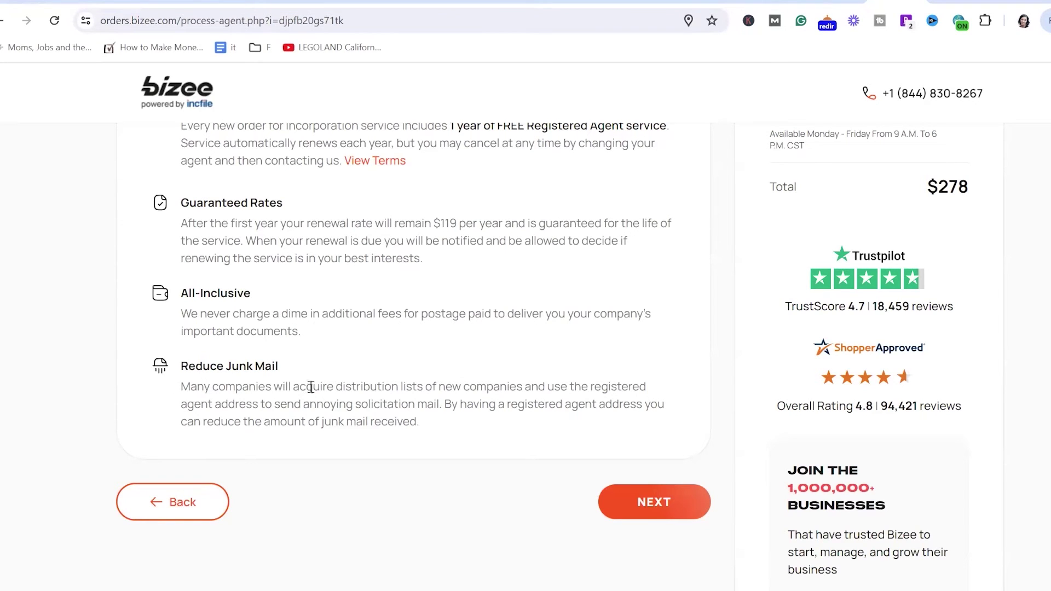
scroll(376, 383, "up", 4)
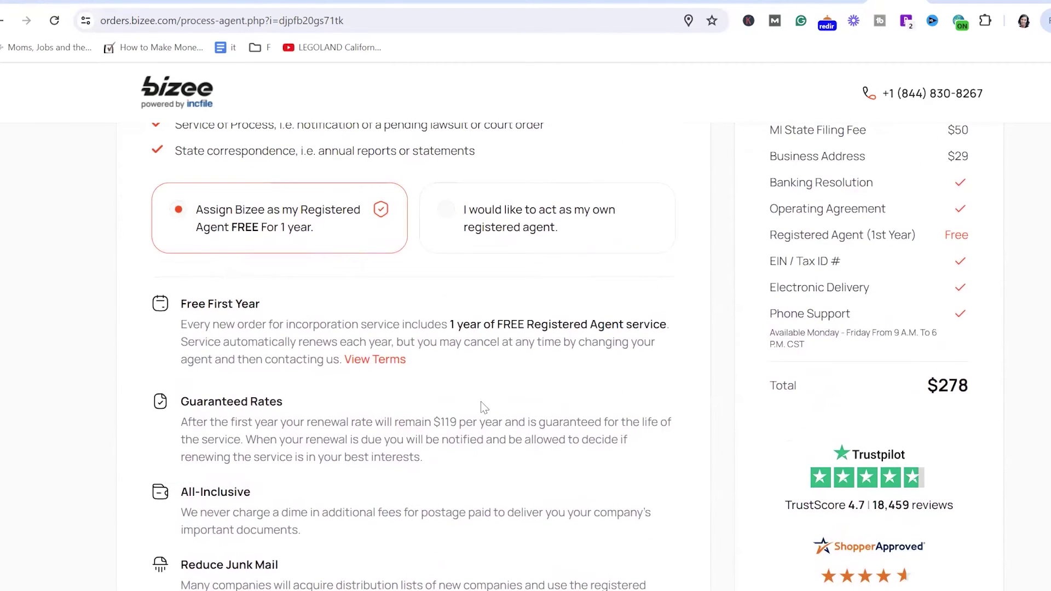
scroll(521, 425, "down", 4)
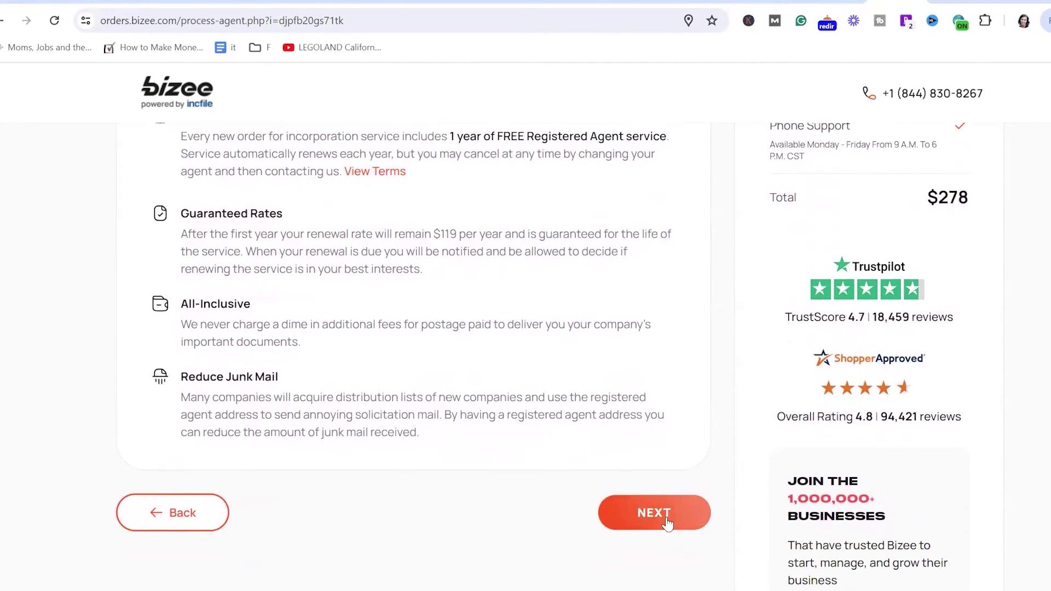
left_click(667, 523)
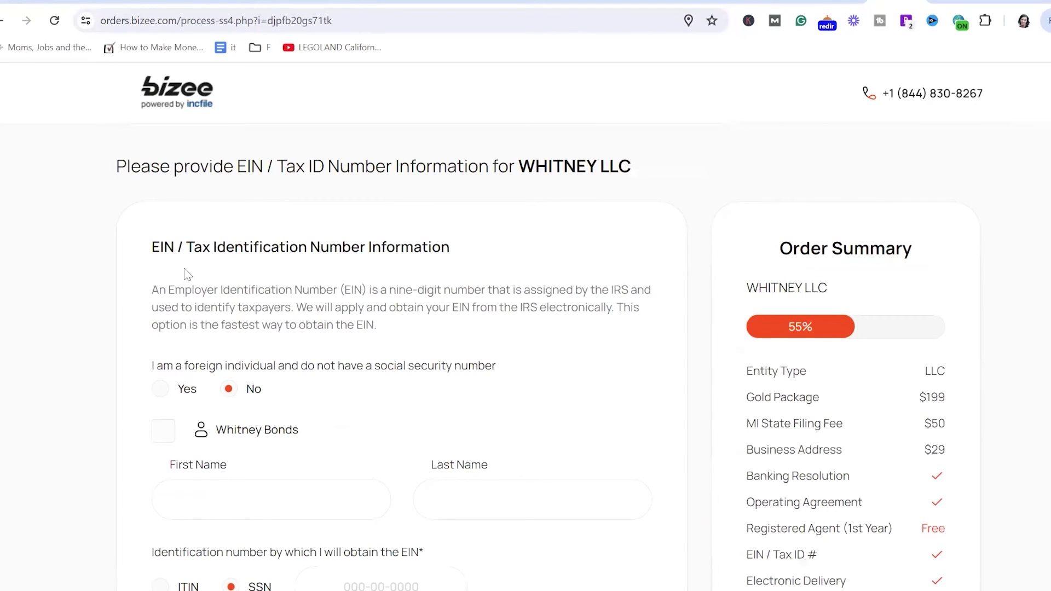
Step: Switch to irs.gov, open the Employer Identification Number application page and start the online application
scroll(660, 368, "down", 1)
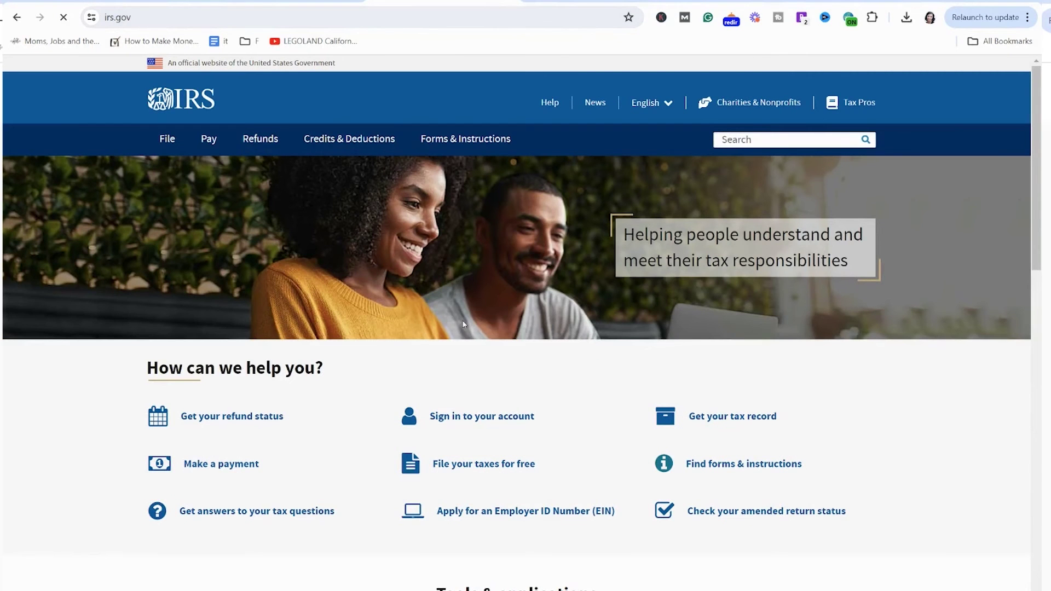
left_click(474, 514)
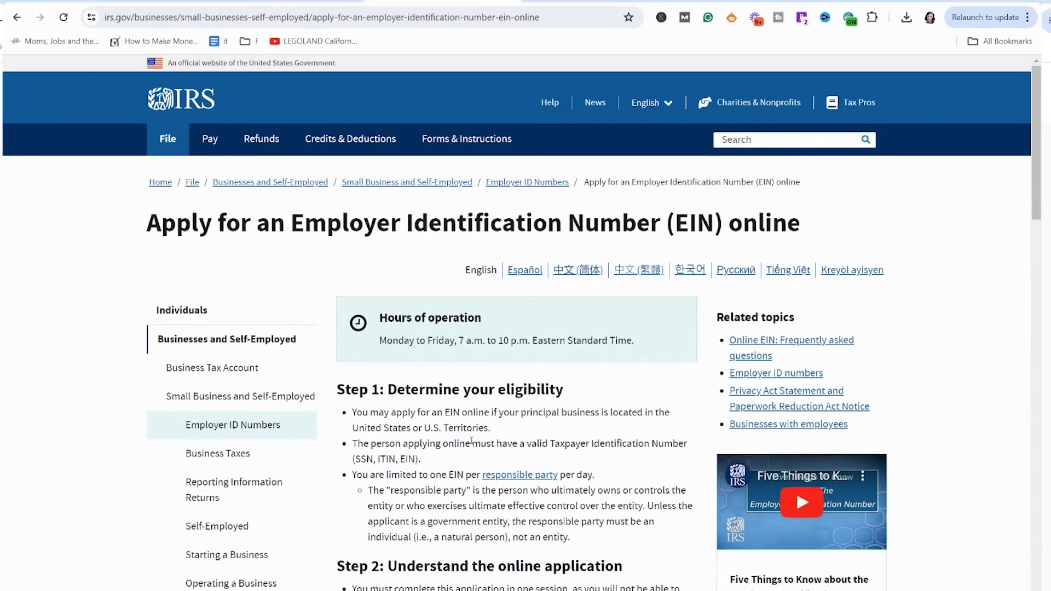
scroll(472, 441, "down", 5)
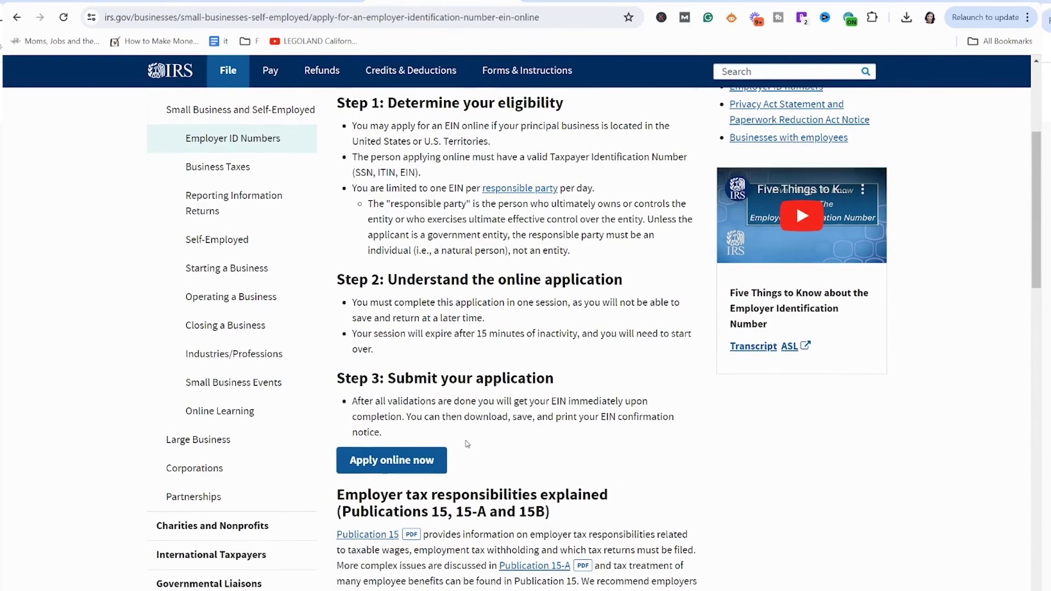
left_click(410, 461)
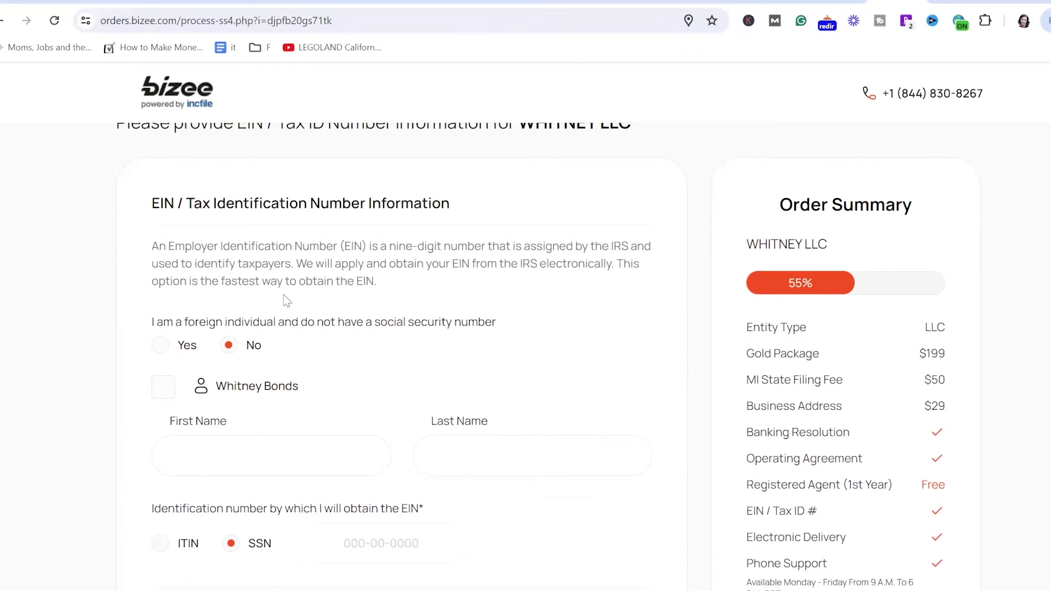
scroll(289, 295, "down", 1)
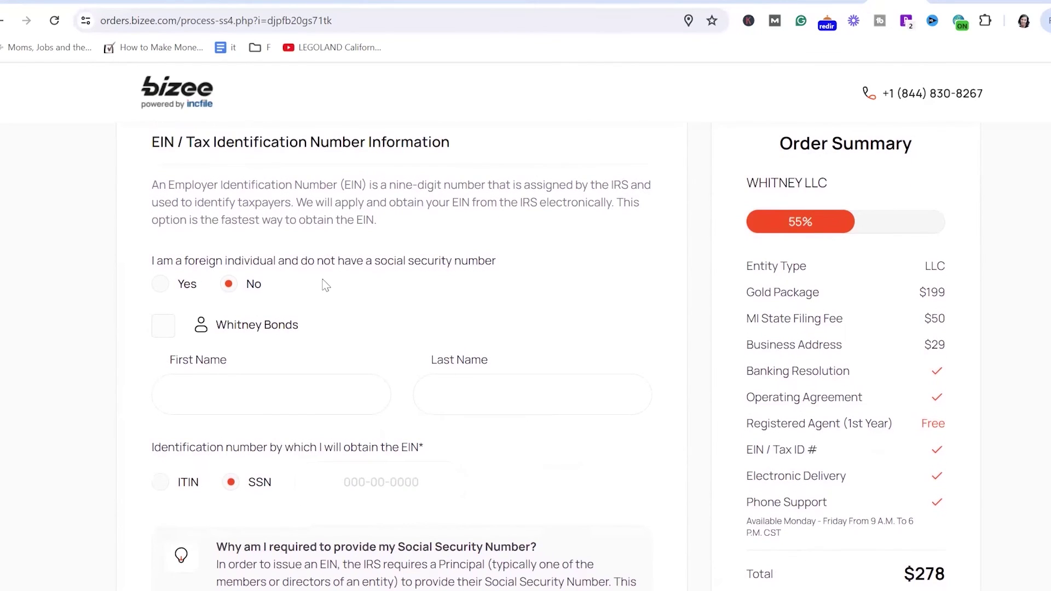
left_click(164, 286)
left_click(627, 561)
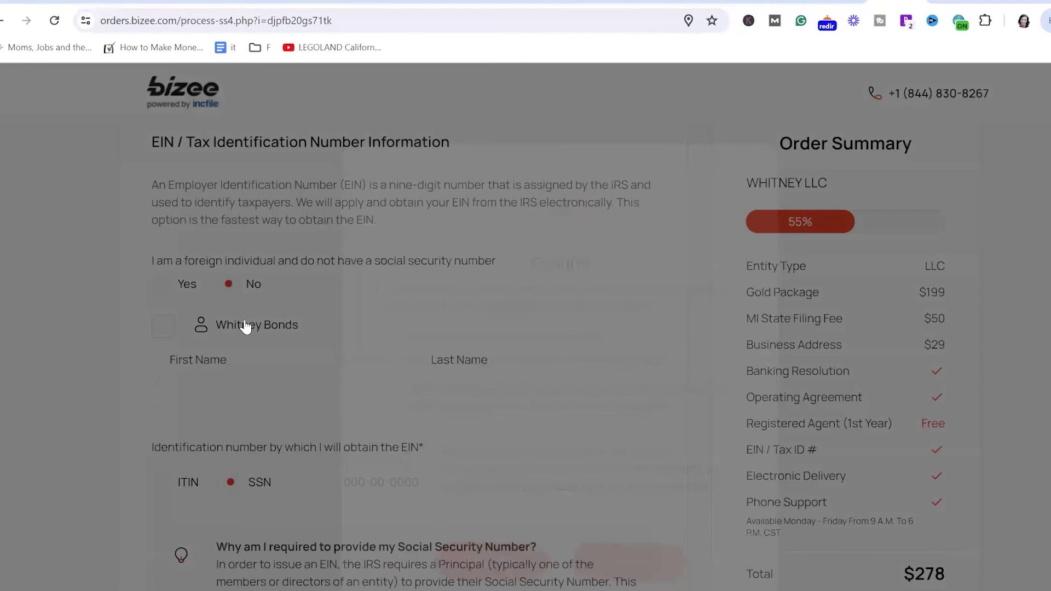
Step: Go through the EIN form's applicant name, SSN and physical street address sections and continue to the business banking offer
scroll(221, 345, "down", 2)
left_click(547, 315)
scroll(547, 318, "down", 1)
left_click(363, 320)
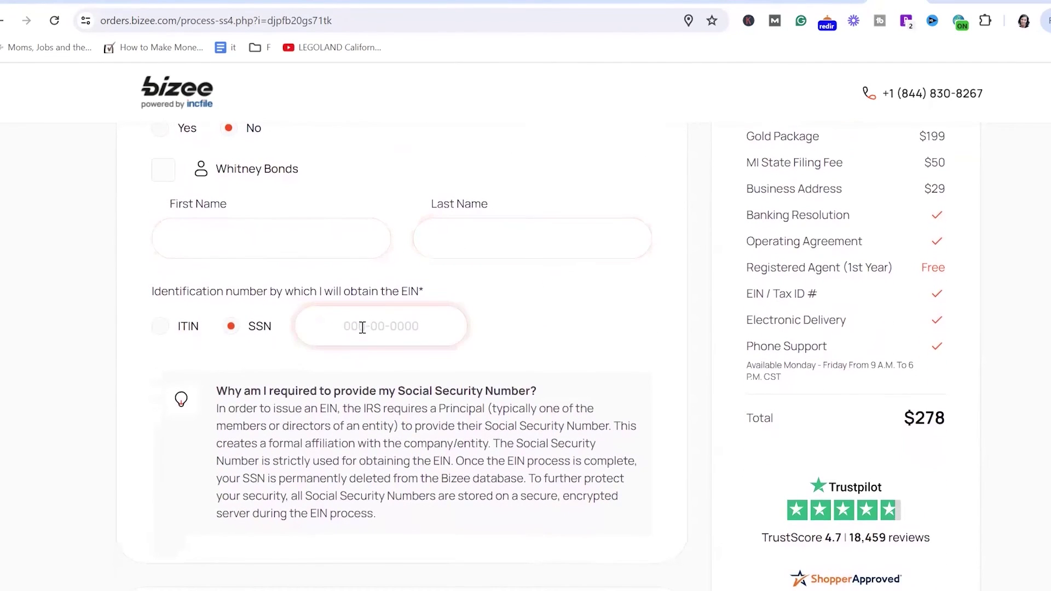
scroll(364, 327, "down", 2)
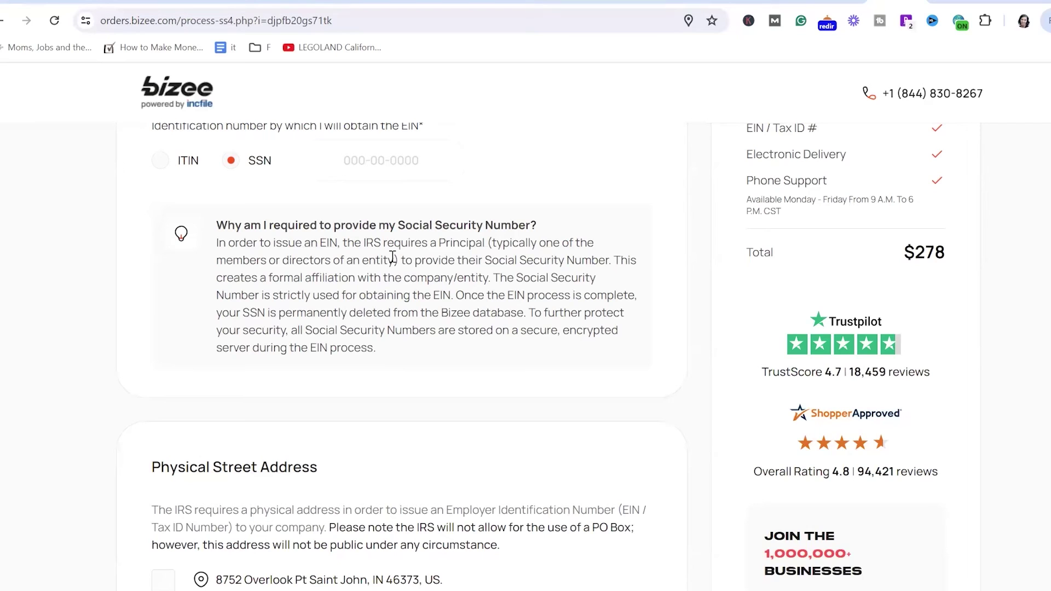
scroll(392, 256, "down", 3)
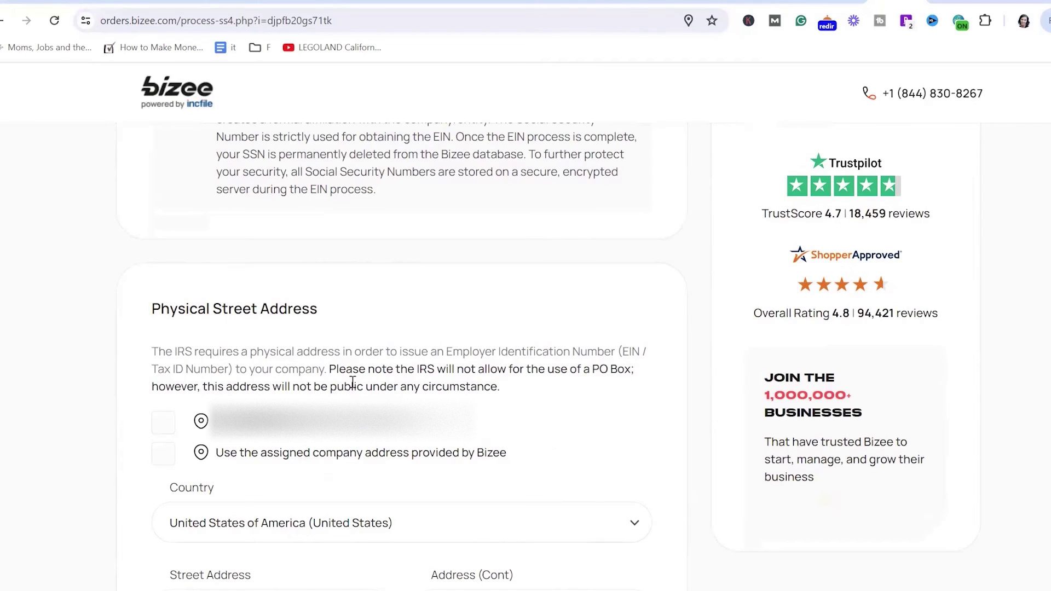
scroll(350, 383, "down", 1)
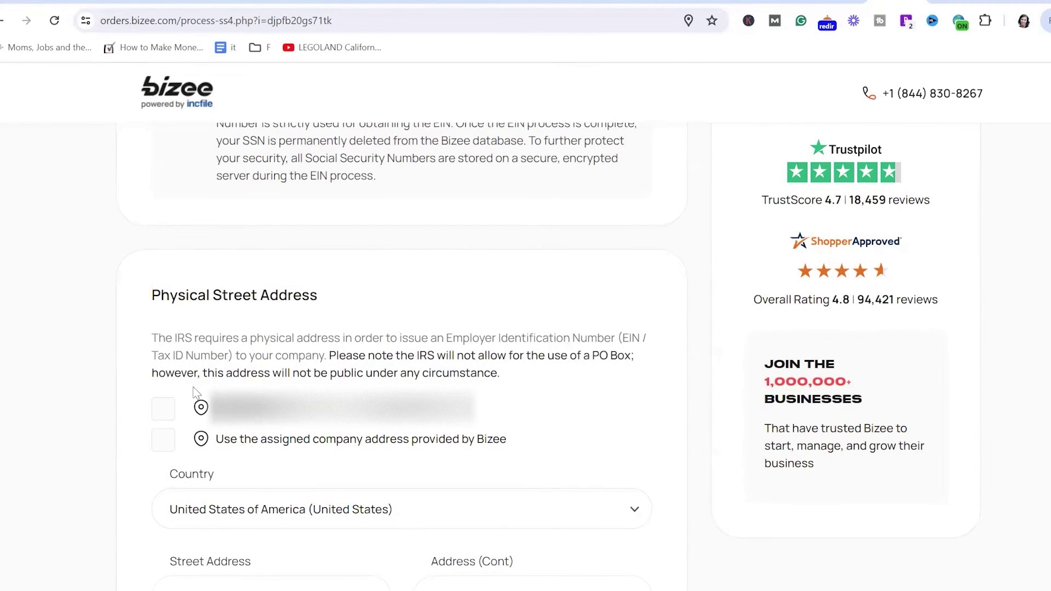
scroll(197, 387, "down", 1)
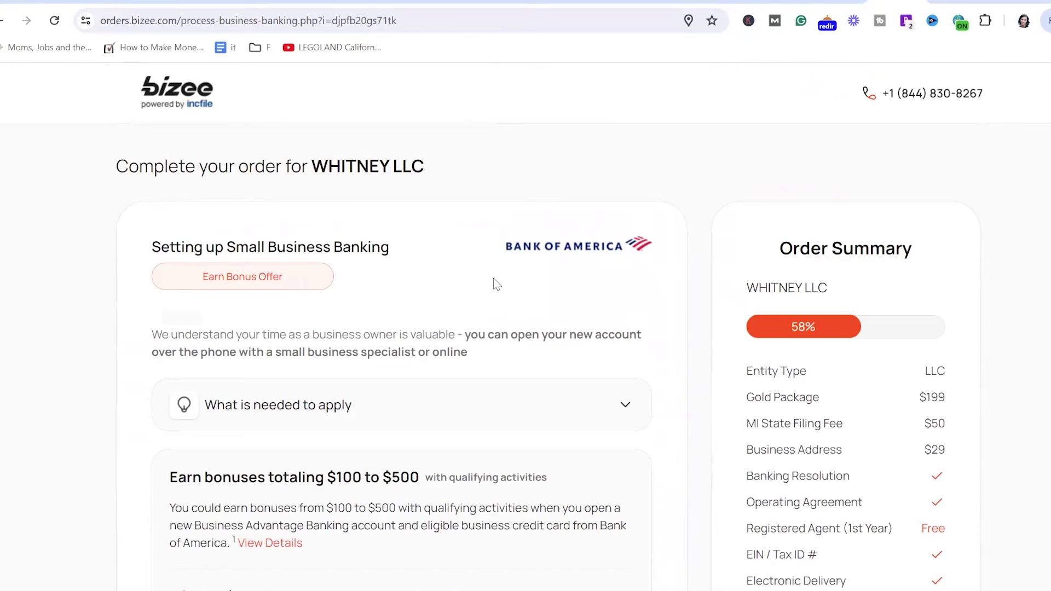
Step: Review the Bank of America bonus offer, decline it with "No, not at this time" and continue to the tax consultation
scroll(493, 278, "down", 1)
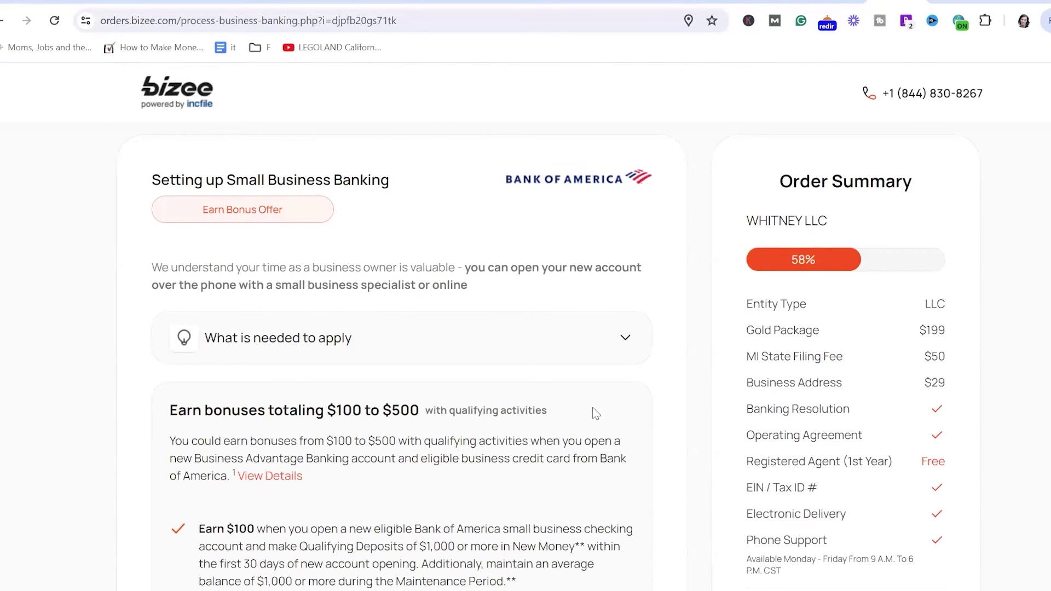
scroll(596, 413, "down", 5)
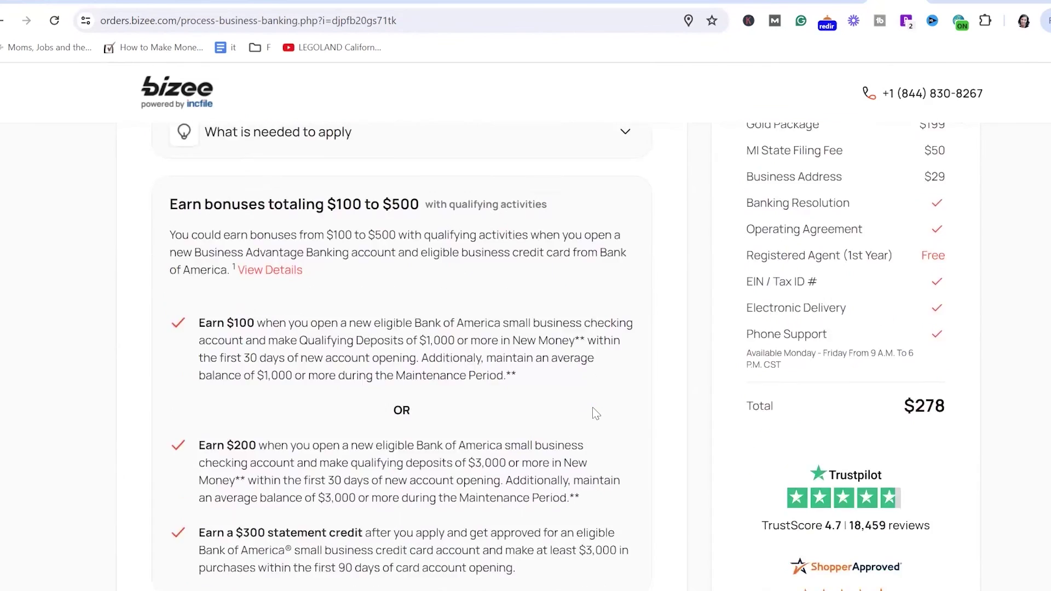
scroll(596, 414, "down", 4)
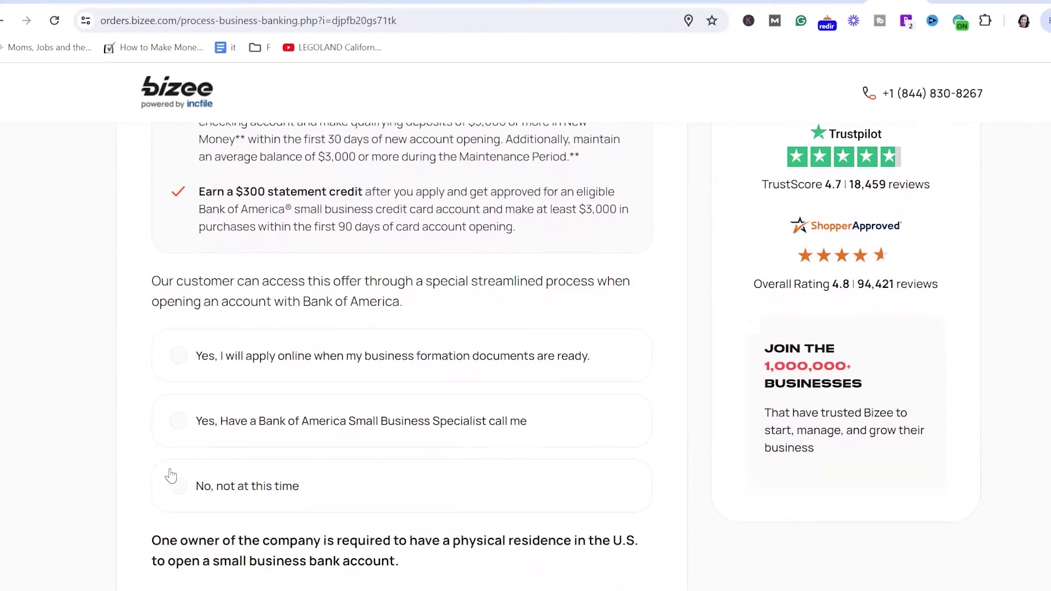
left_click(178, 488)
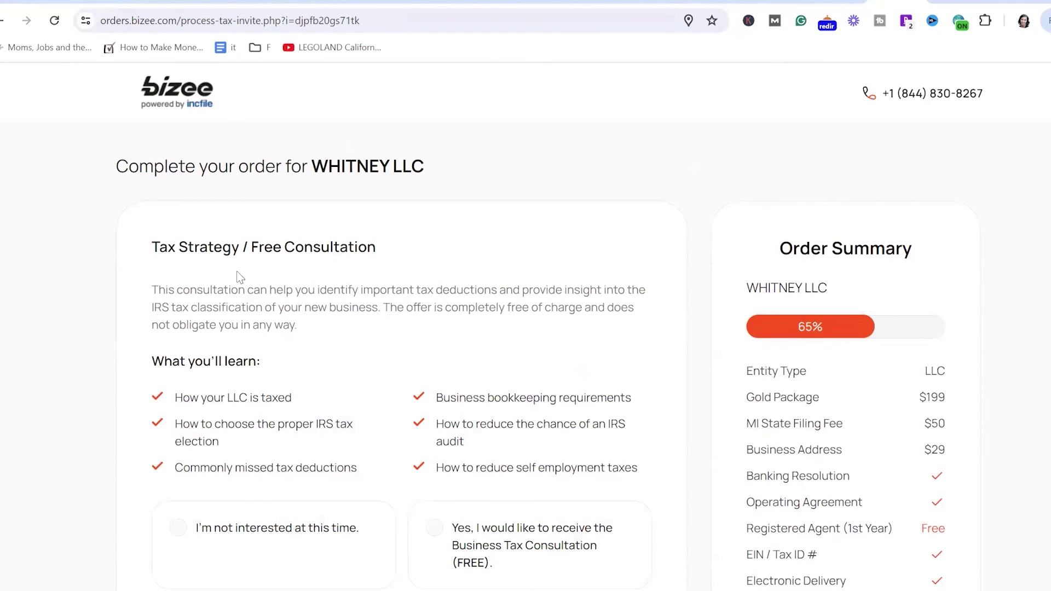
Step: Decline the free tax consultation with "I'm not interested at this time" and continue to business licenses and permits
scroll(436, 314, "down", 1)
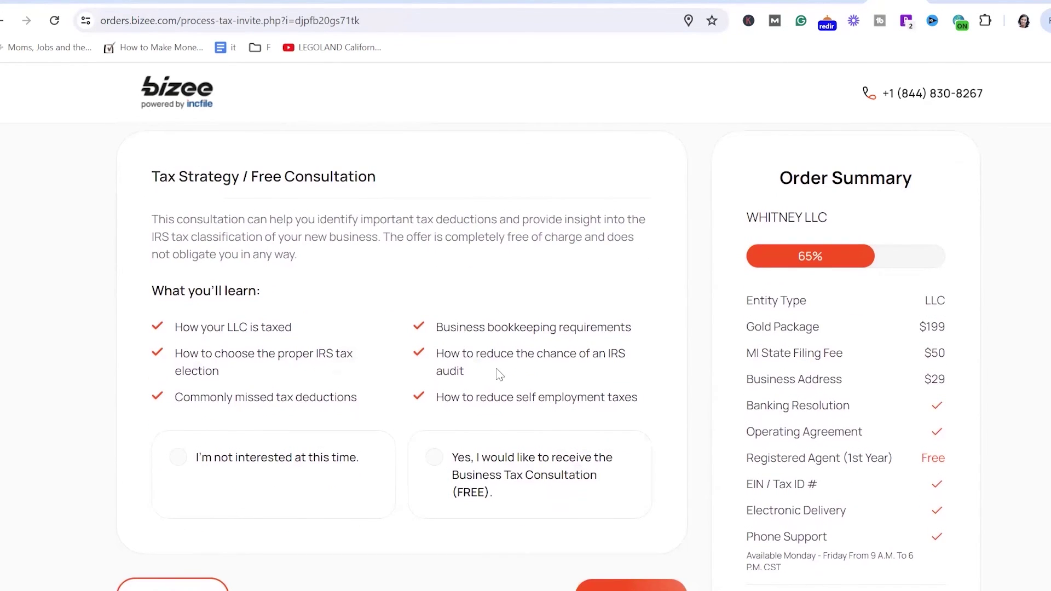
scroll(497, 370, "down", 1)
left_click(190, 452)
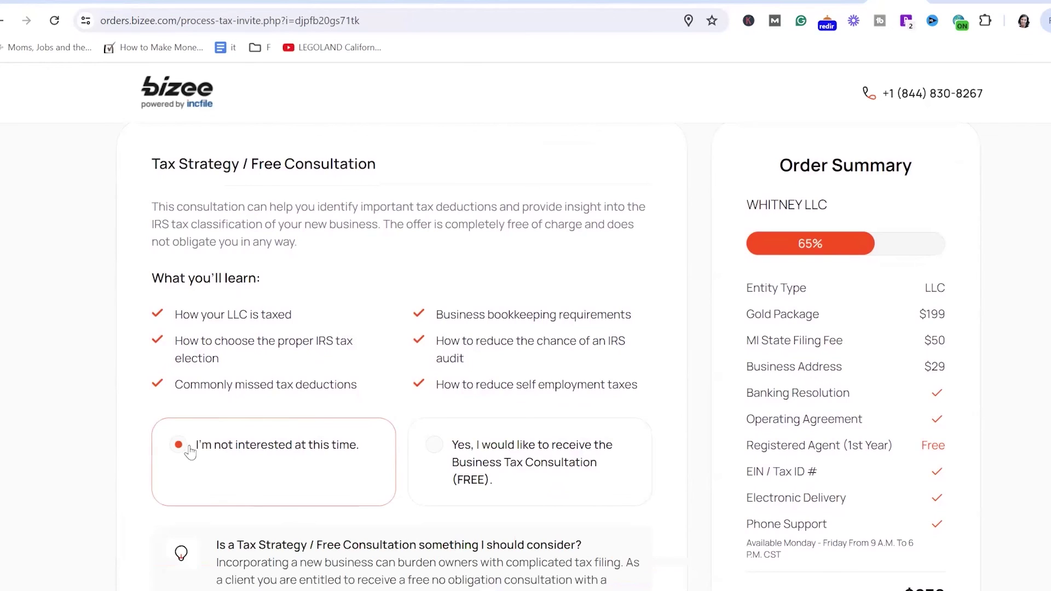
scroll(350, 471, "down", 2)
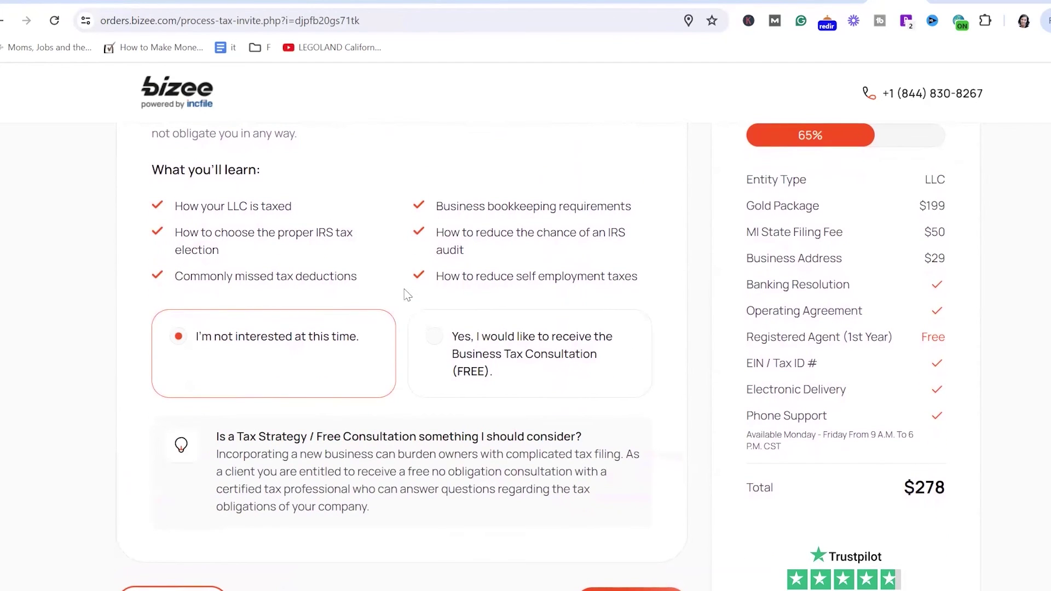
scroll(408, 290, "up", 1)
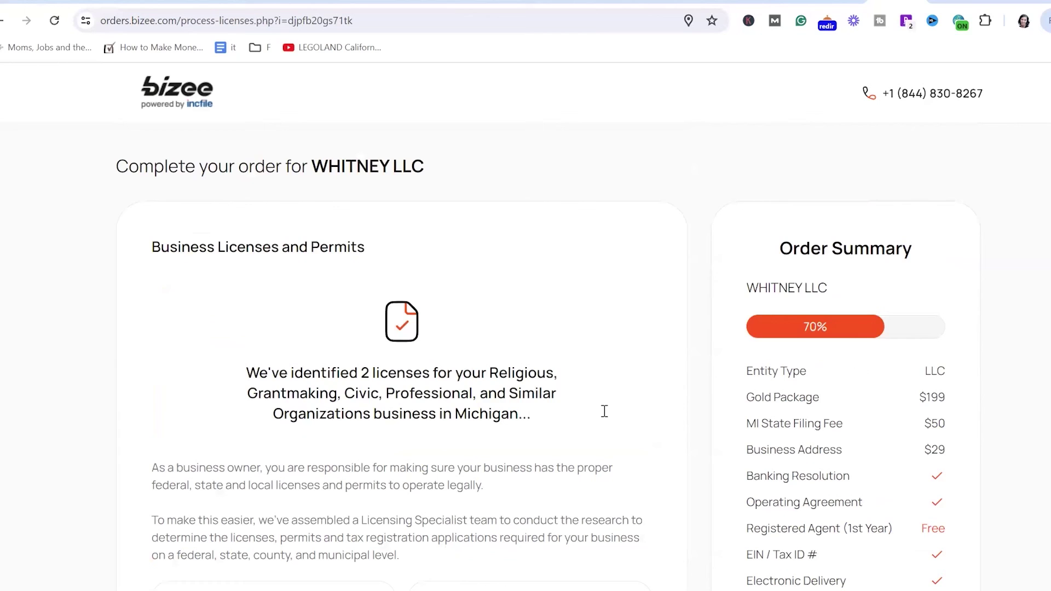
Step: Decline the business licenses and permits research with "No thanks, I'll do the work myself." and continue to the order review
scroll(579, 350, "down", 1)
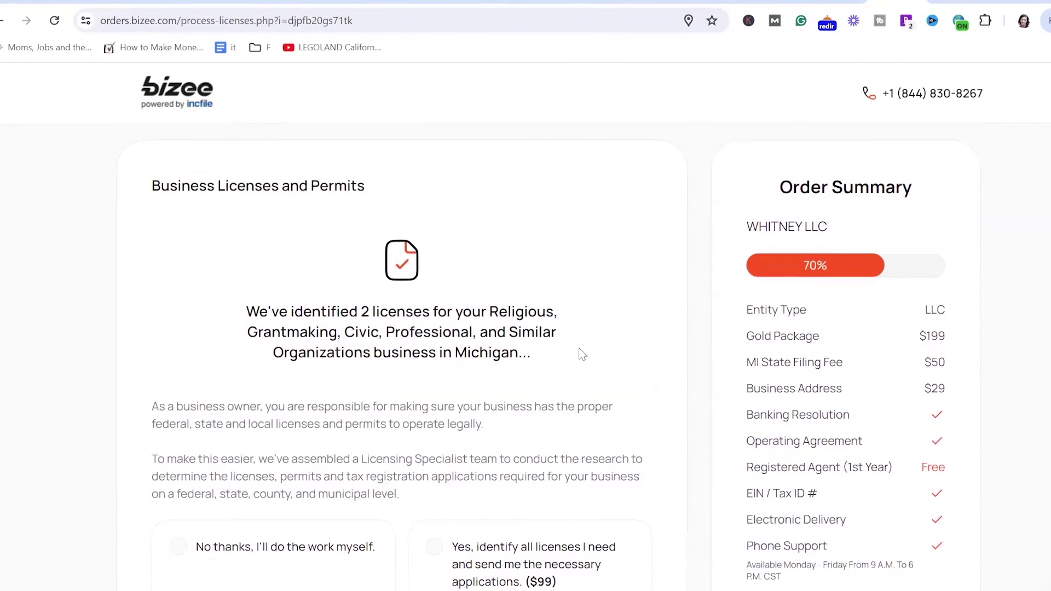
scroll(579, 349, "down", 1)
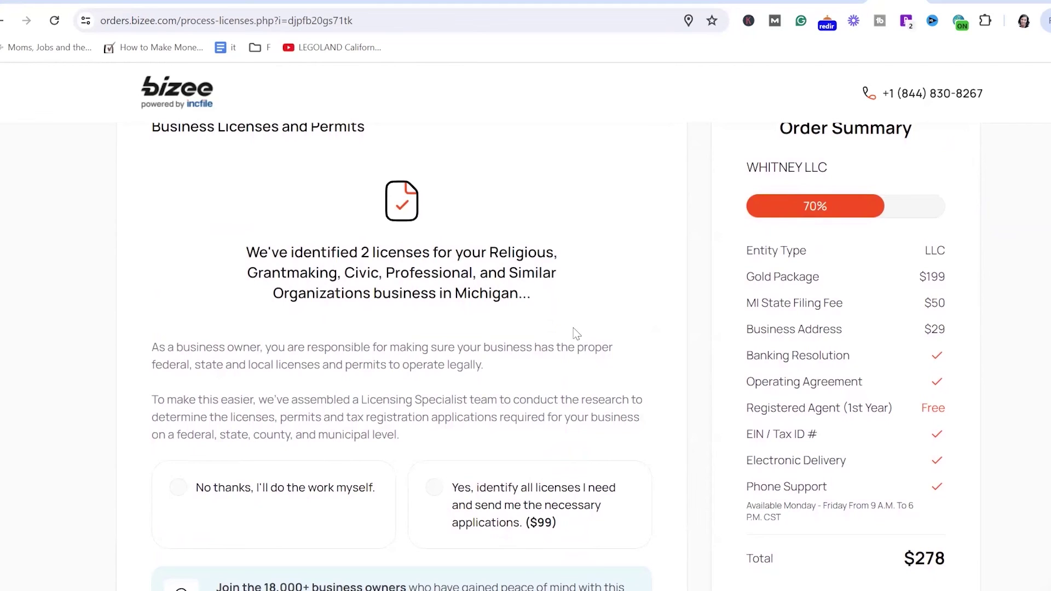
scroll(515, 332, "down", 1)
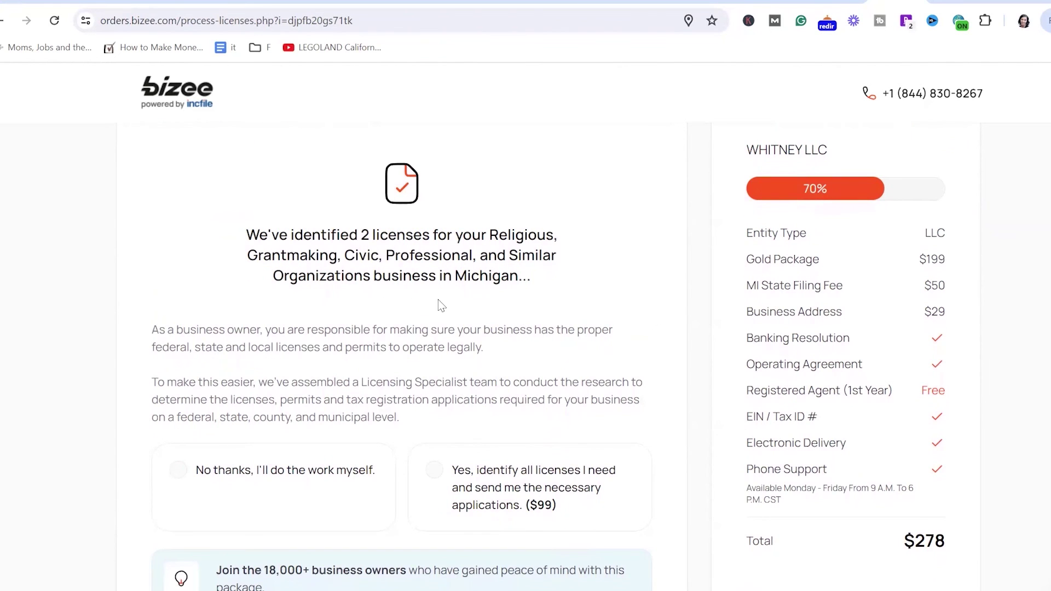
scroll(305, 322, "down", 1)
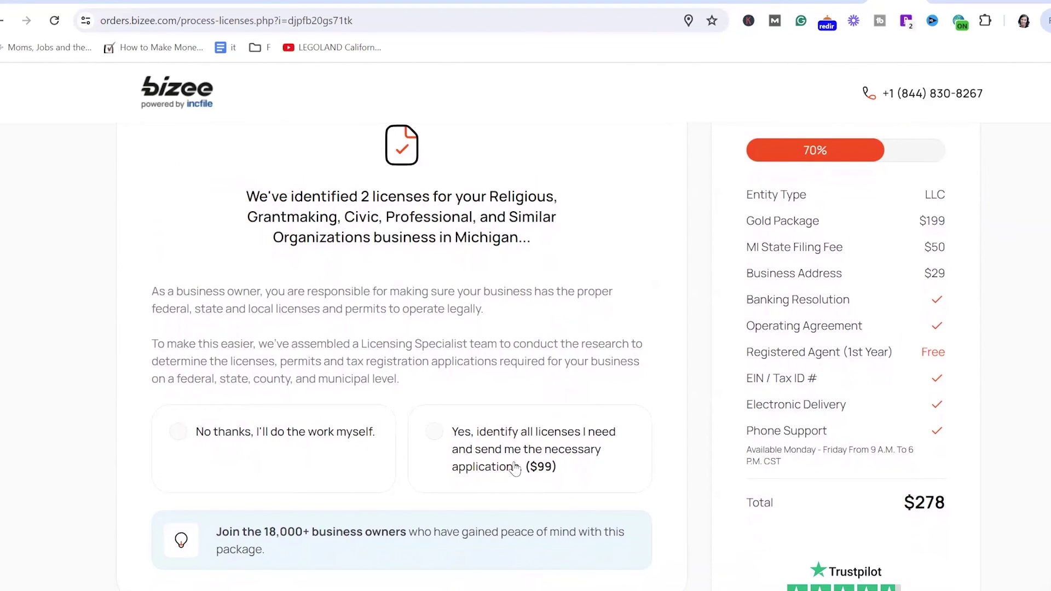
left_click(177, 431)
scroll(513, 449, "down", 2)
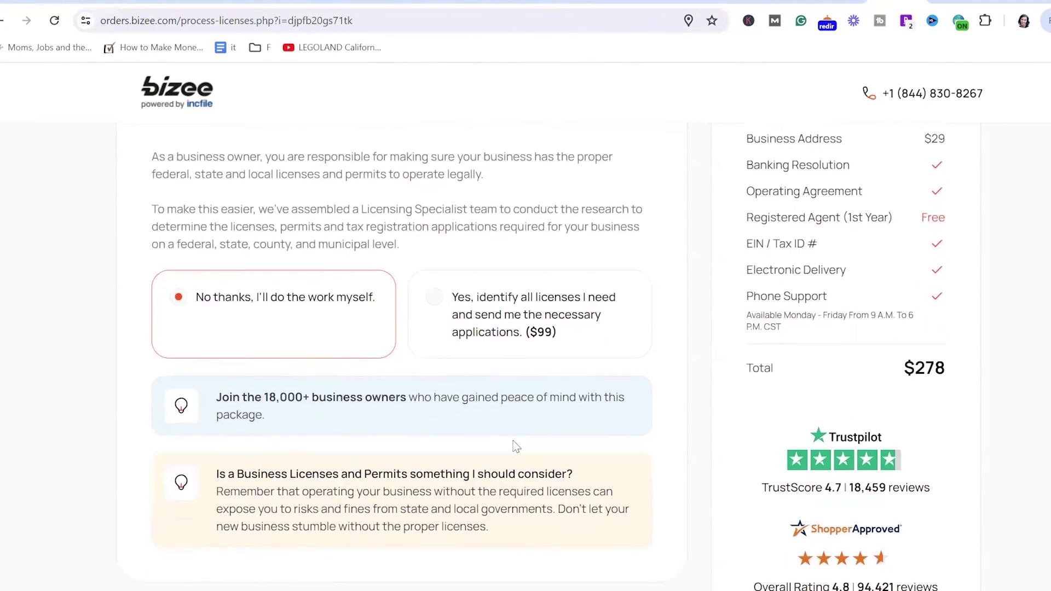
scroll(514, 447, "down", 2)
left_click(629, 506)
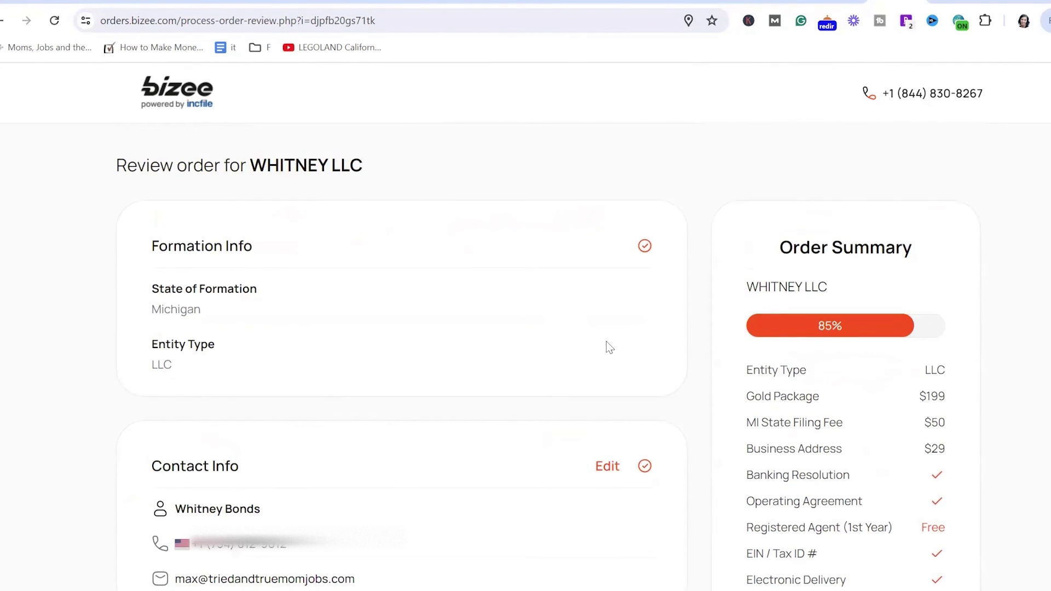
Step: Review the order details through the EIN / Tax Info section and continue to the billing information
scroll(606, 341, "down", 10)
scroll(605, 340, "down", 13)
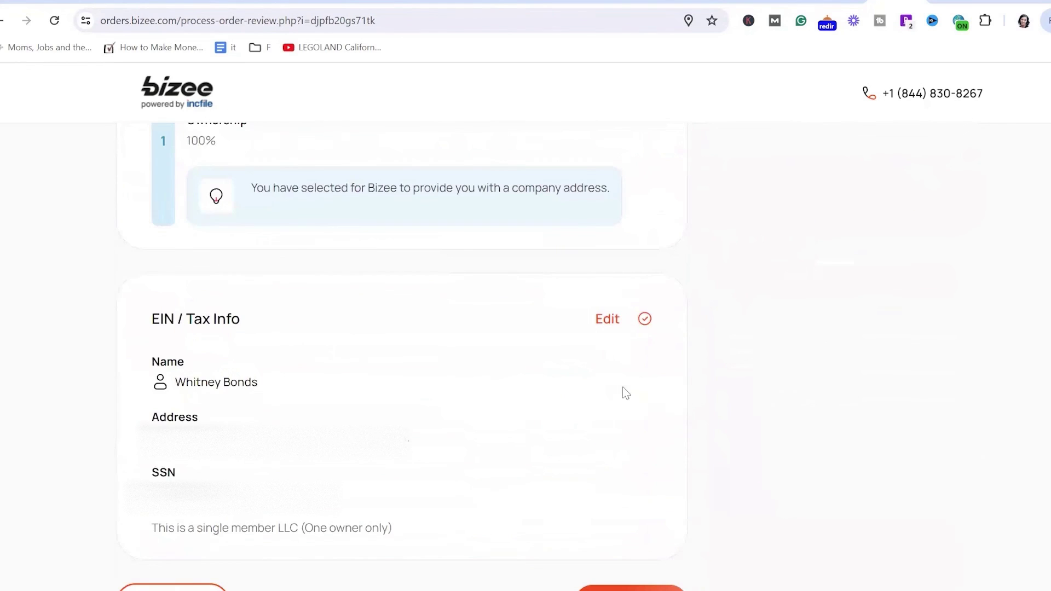
left_click(657, 588)
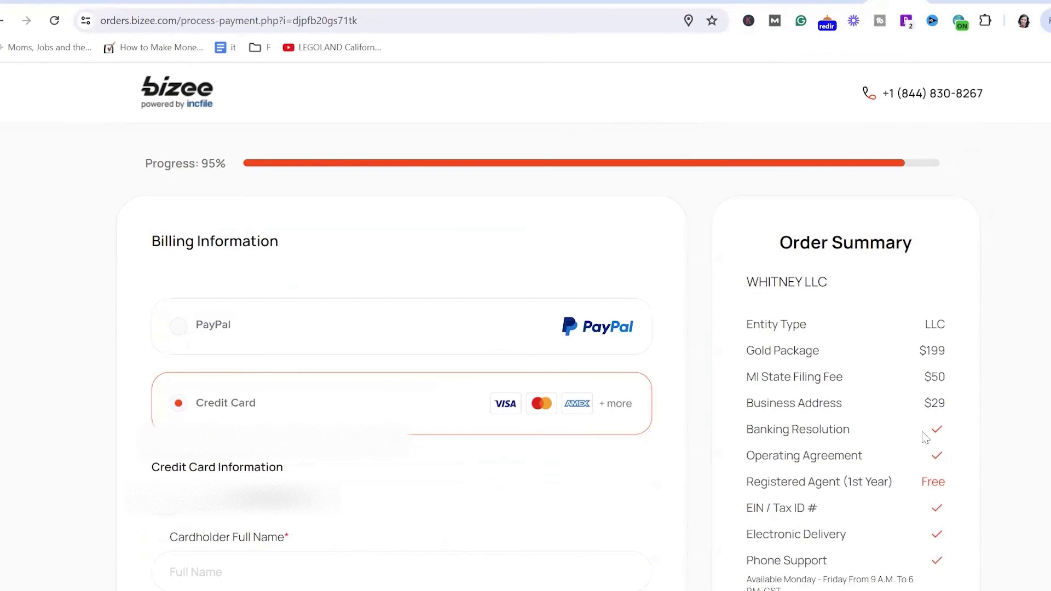